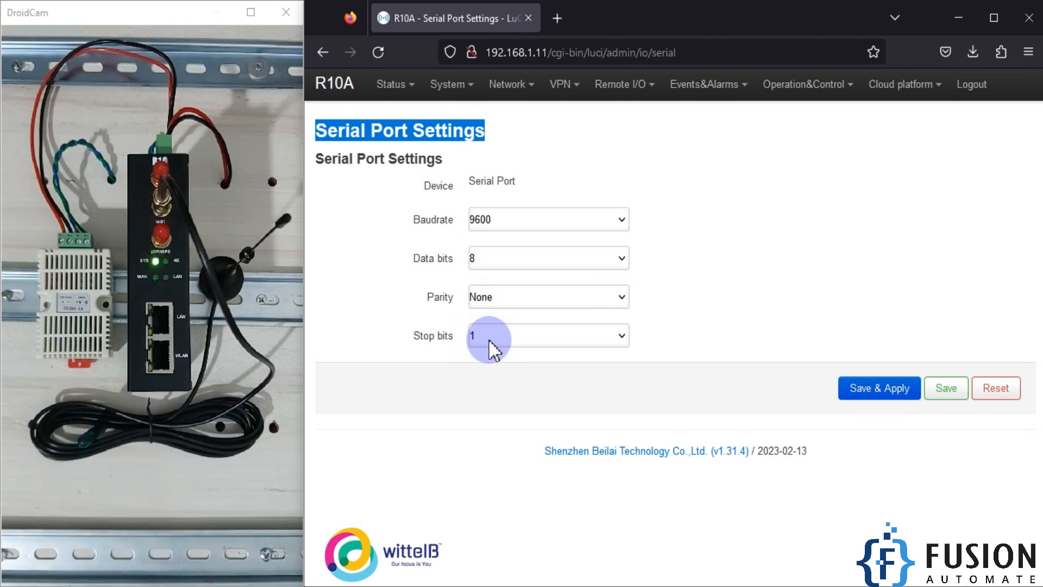
# Step: Save and apply the serial port settings of 9600 baud, 8 data bits, no parity and 1 stop bit
pyautogui.tripleClick(491, 183)
pyautogui.doubleClick(443, 189)
pyautogui.click(514, 183)
pyautogui.tripleClick(514, 183)
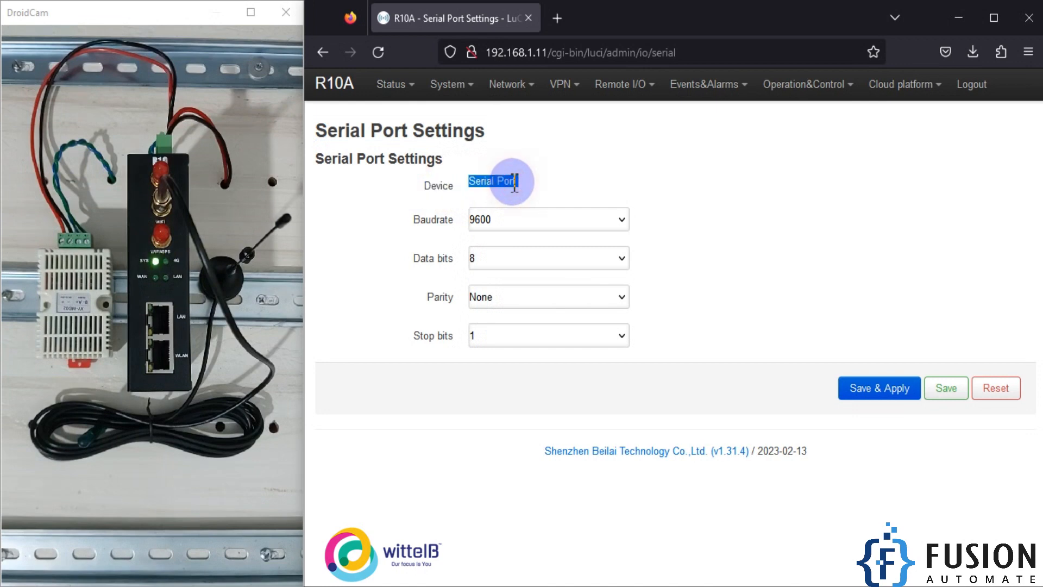
pyautogui.moveTo(514, 183); pyautogui.dragTo(462, 183)
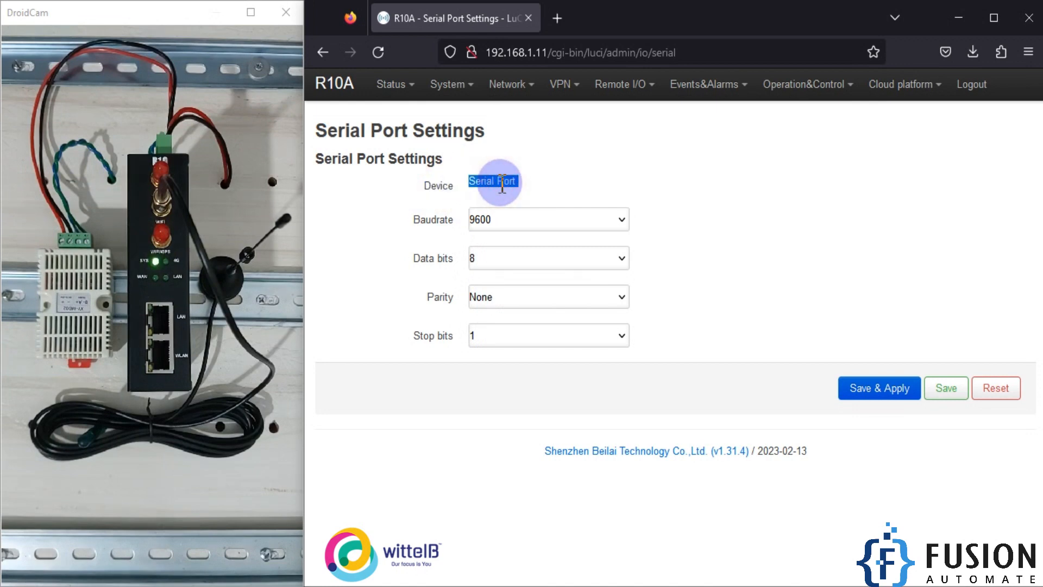
pyautogui.click(719, 235)
pyautogui.click(866, 392)
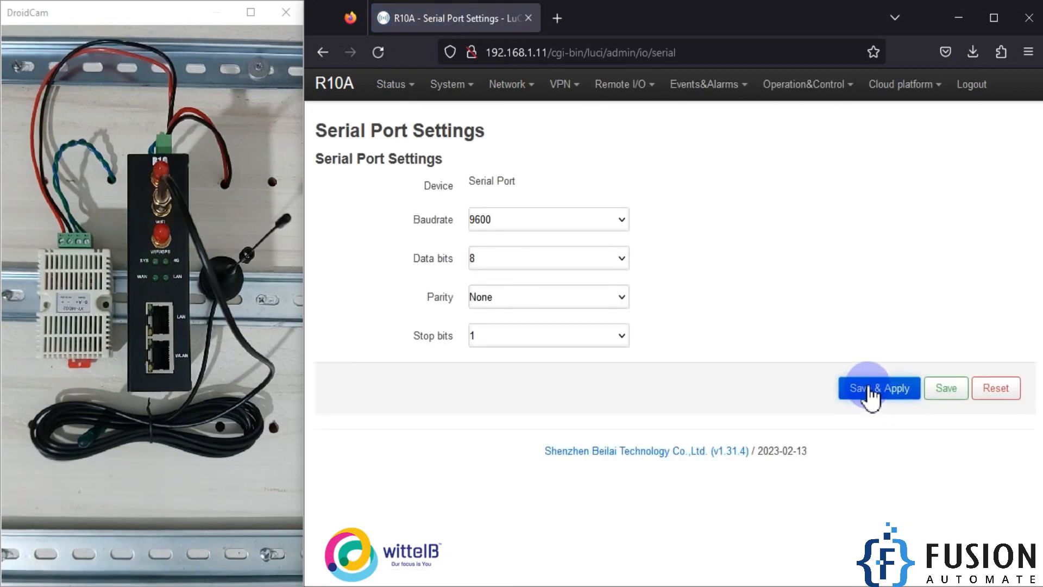
# Step: Open the Modbus Master page and add a new Modbus Master entry named SHT20
pyautogui.click(641, 87)
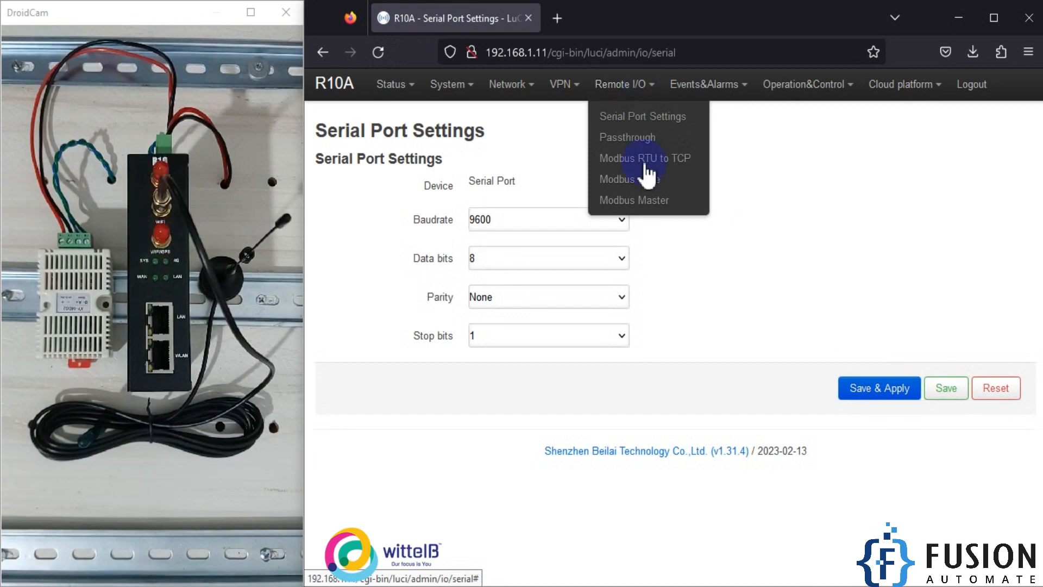
pyautogui.click(646, 204)
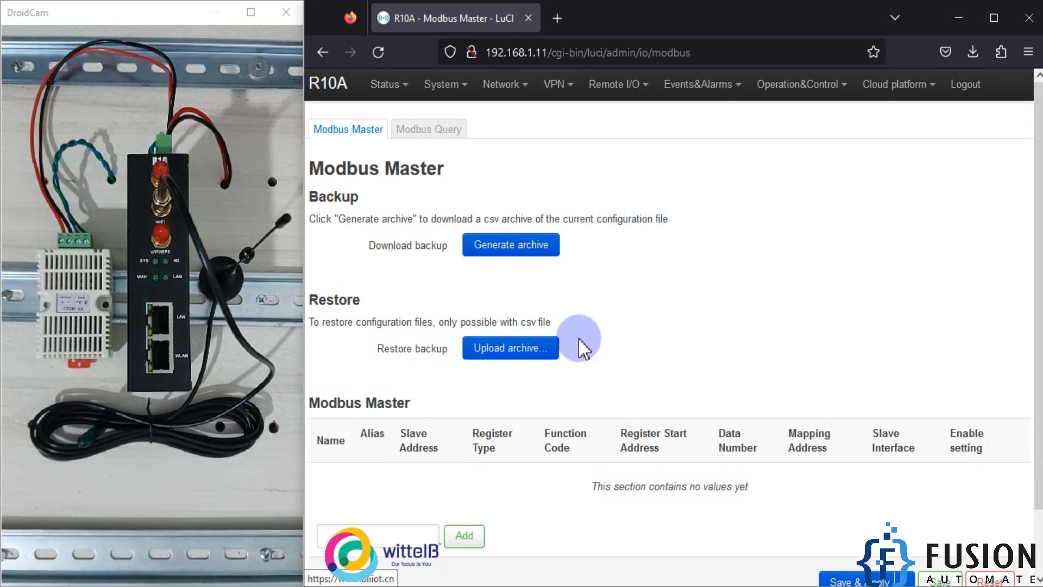
pyautogui.click(370, 535)
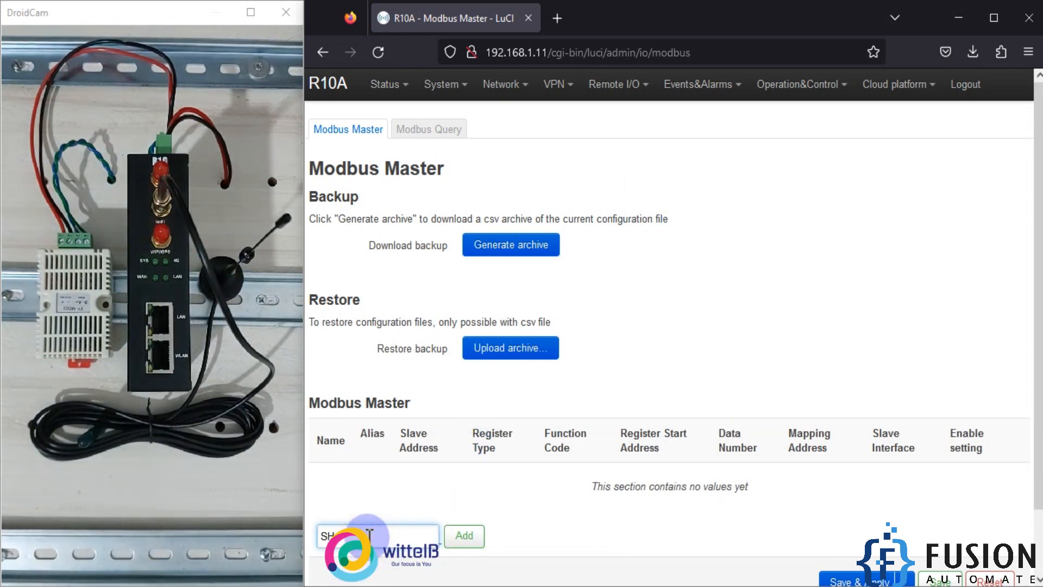
pyautogui.click(464, 536)
# Step: Set the SHT20 entry's slave address to 1 and its register type to 16Bit Data
pyautogui.click(580, 161)
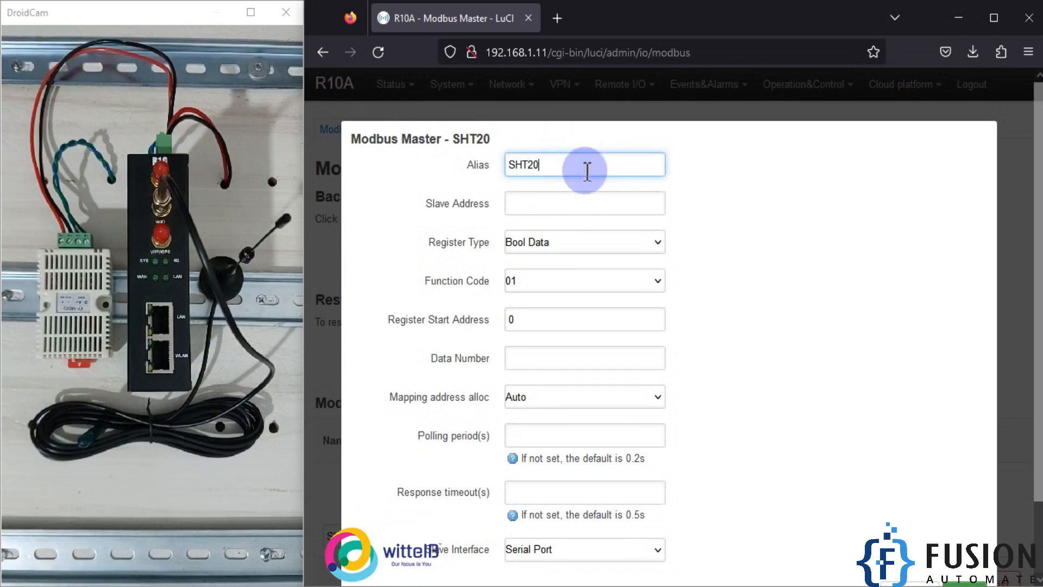
pyautogui.click(597, 199)
pyautogui.write('1')
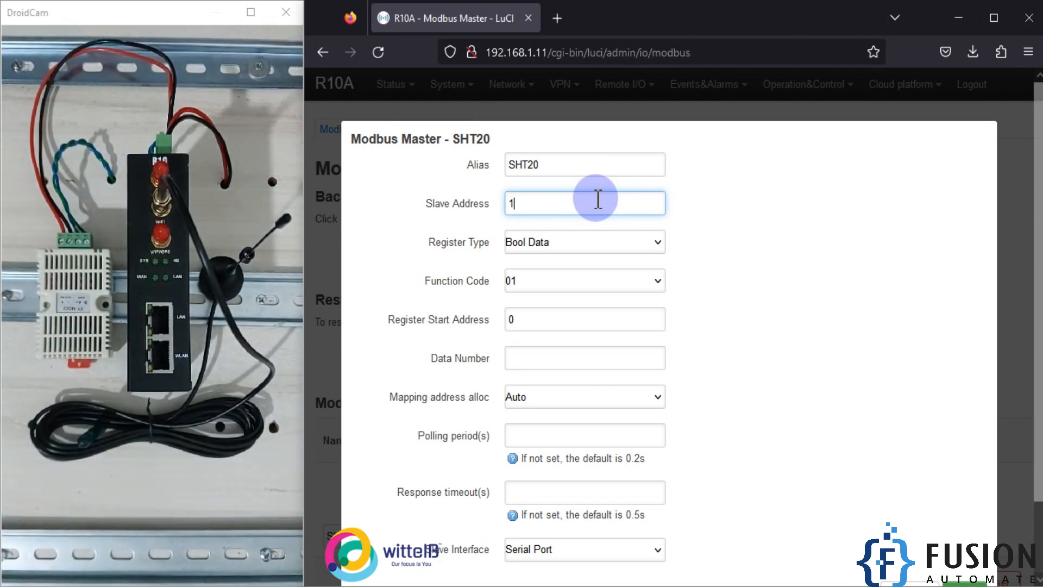
pyautogui.moveTo(597, 200); pyautogui.dragTo(489, 199)
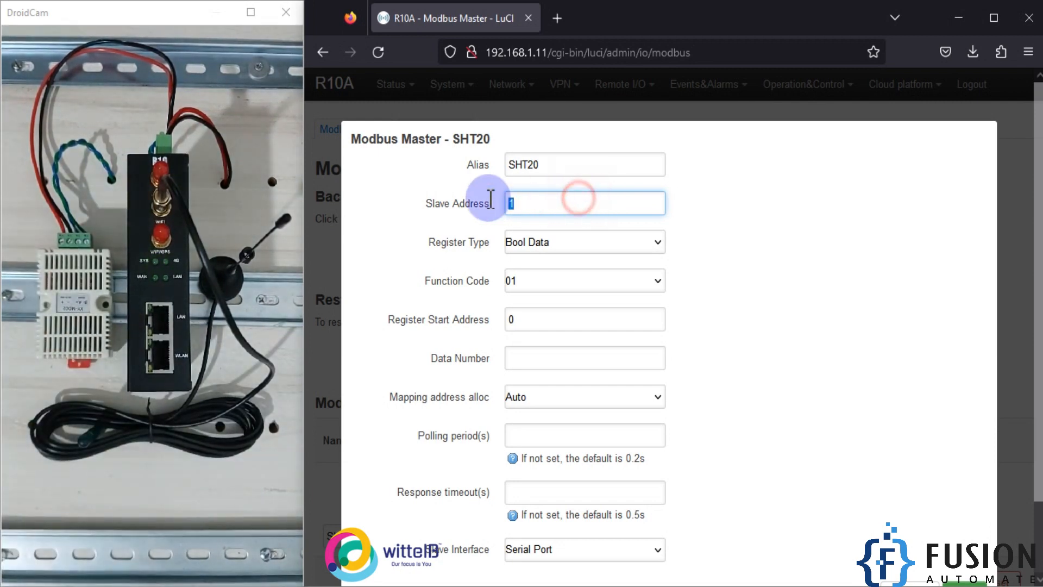
pyautogui.click(641, 248)
pyautogui.click(537, 294)
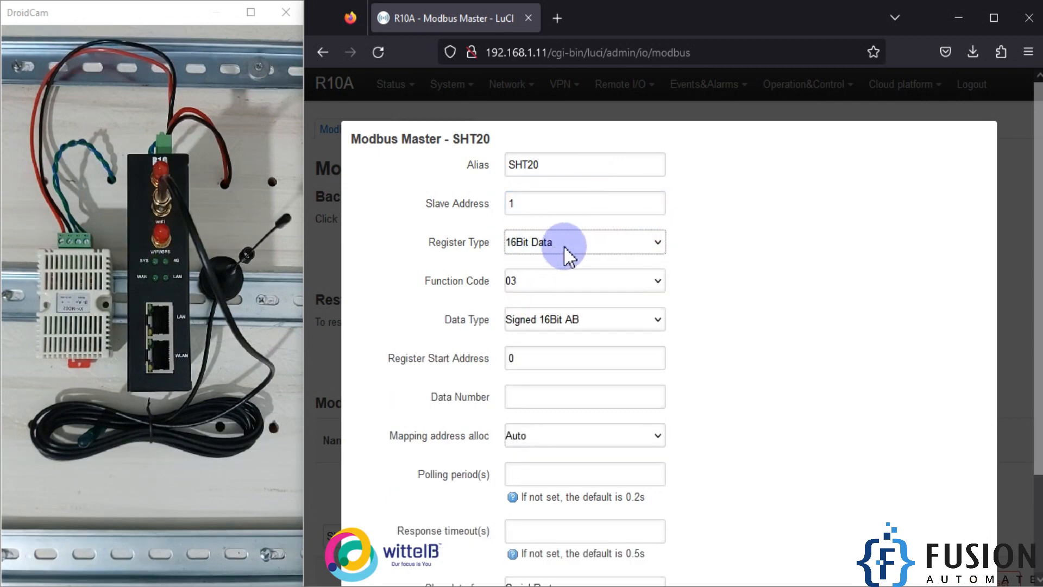
# Step: Set the function code to 04 and the data type to Unsigned 16Bit AB
pyautogui.click(549, 282)
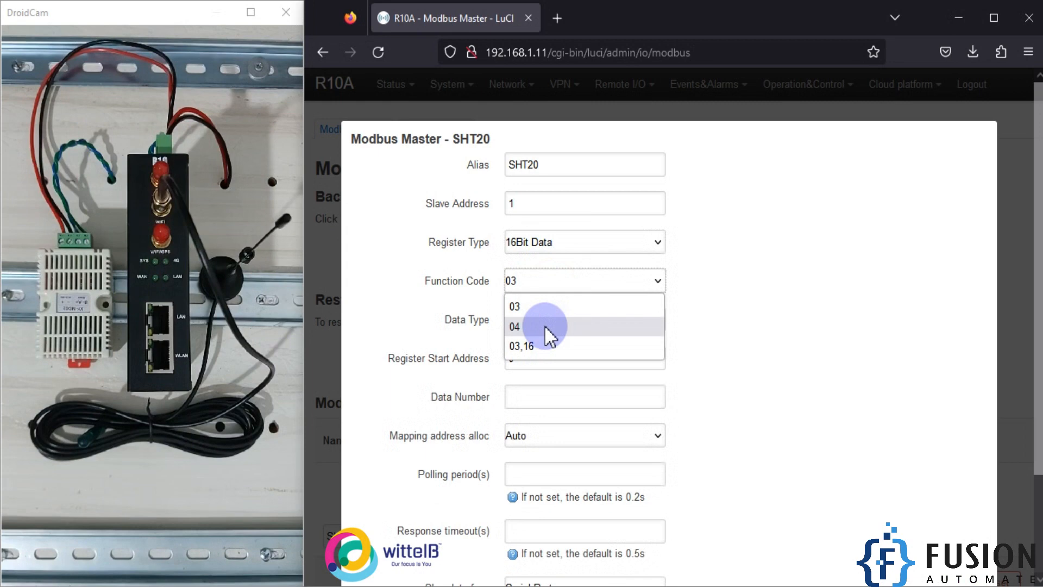
pyautogui.click(544, 326)
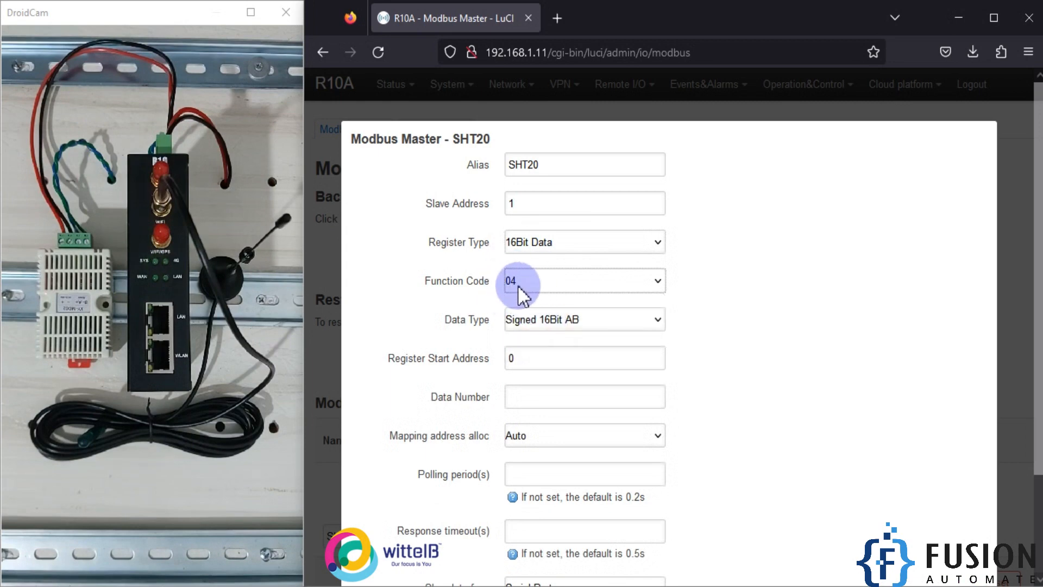
pyautogui.click(610, 318)
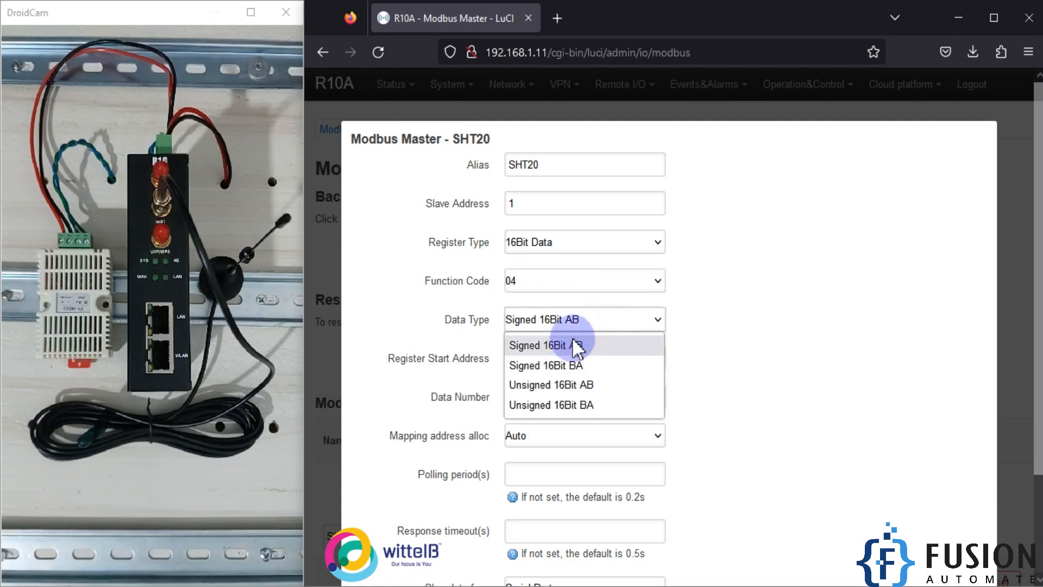
pyautogui.click(556, 387)
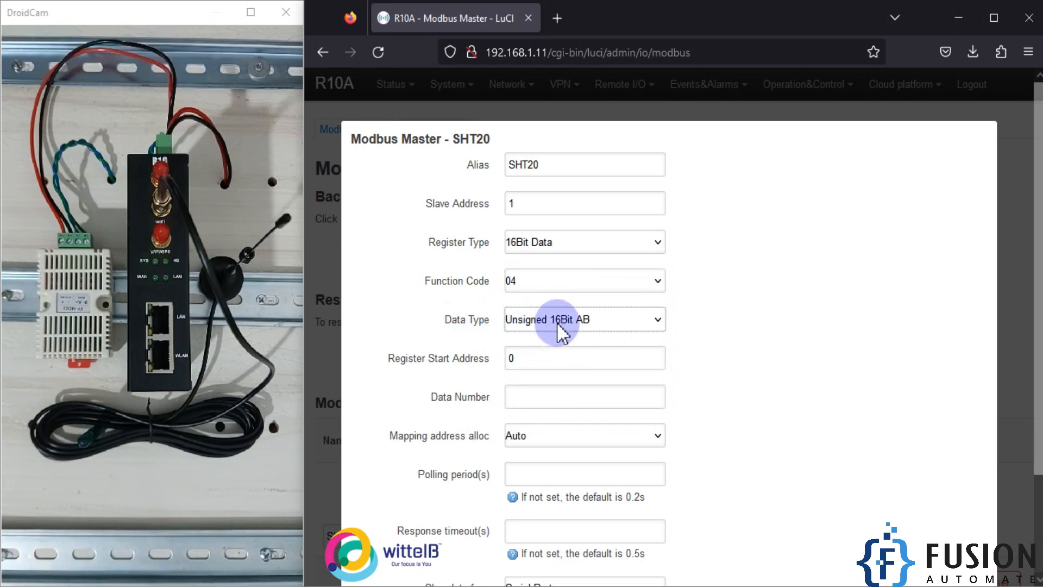
# Step: Set the register start address to 1 and the data number to 2
pyautogui.scroll(-2, 597, 342)
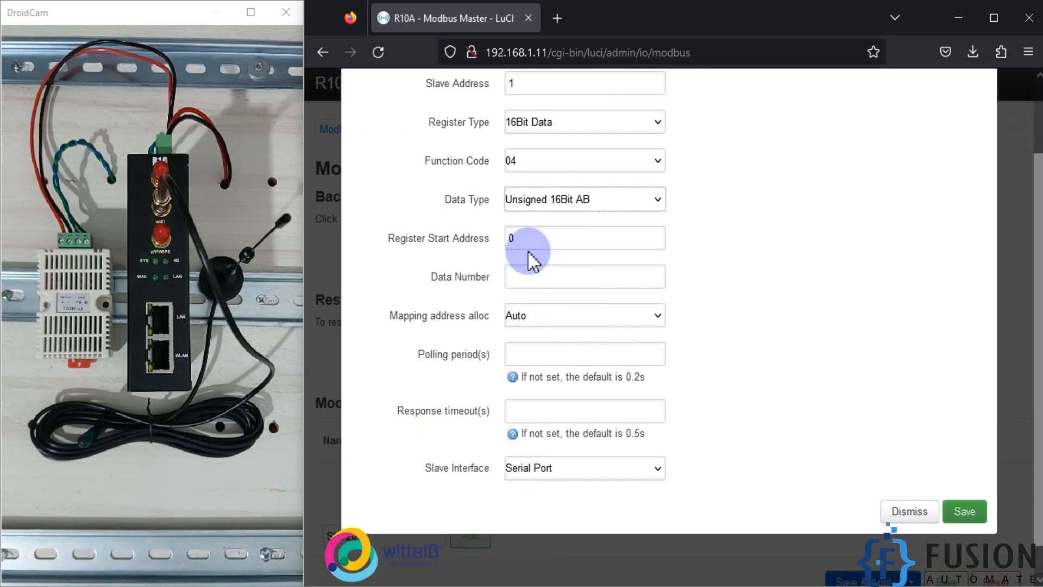
pyautogui.click(524, 239)
pyautogui.press('BackSpace')
pyautogui.write('1')
pyautogui.click(542, 277)
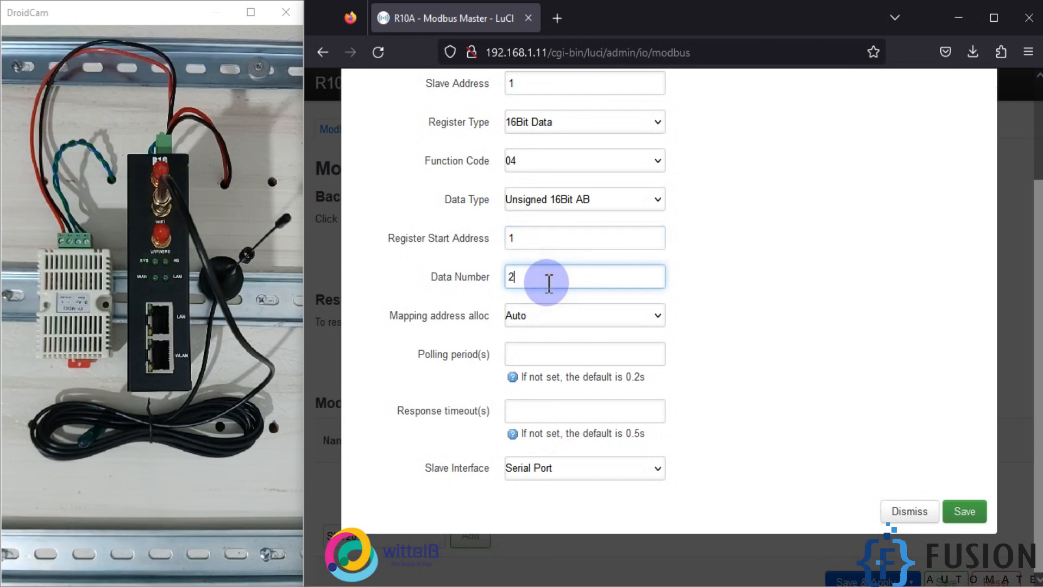
pyautogui.tripleClick(456, 276)
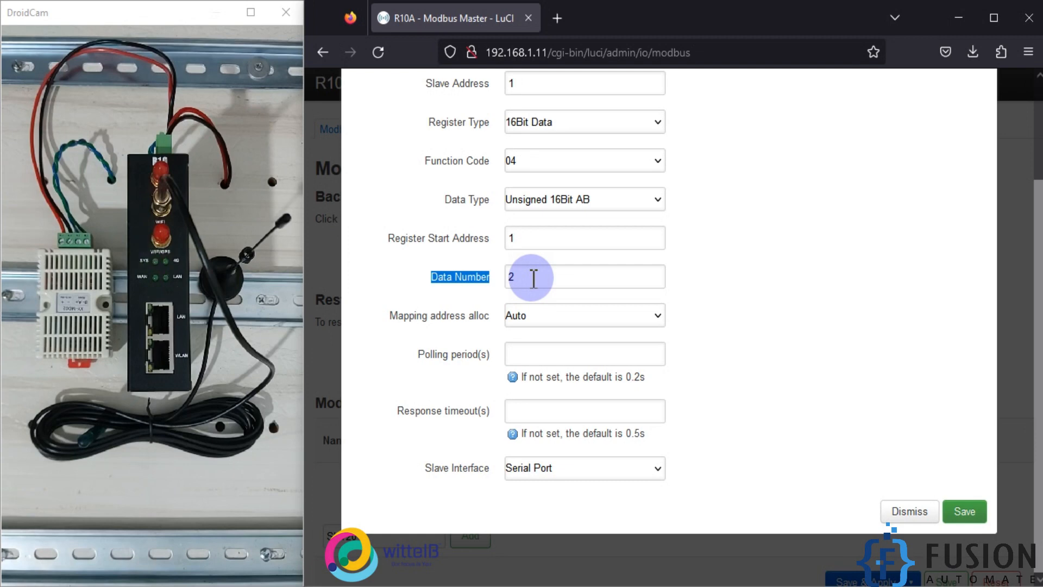
pyautogui.moveTo(530, 240); pyautogui.dragTo(490, 238)
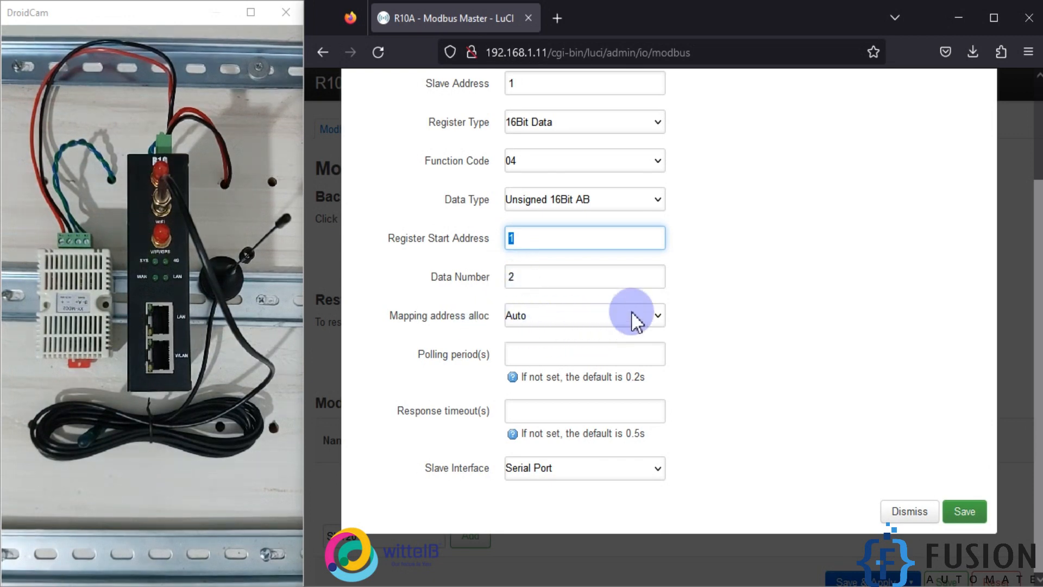
# Step: Keep Serial Port as the slave interface, save the SHT20 entry and apply the Modbus Master configuration
pyautogui.click(588, 361)
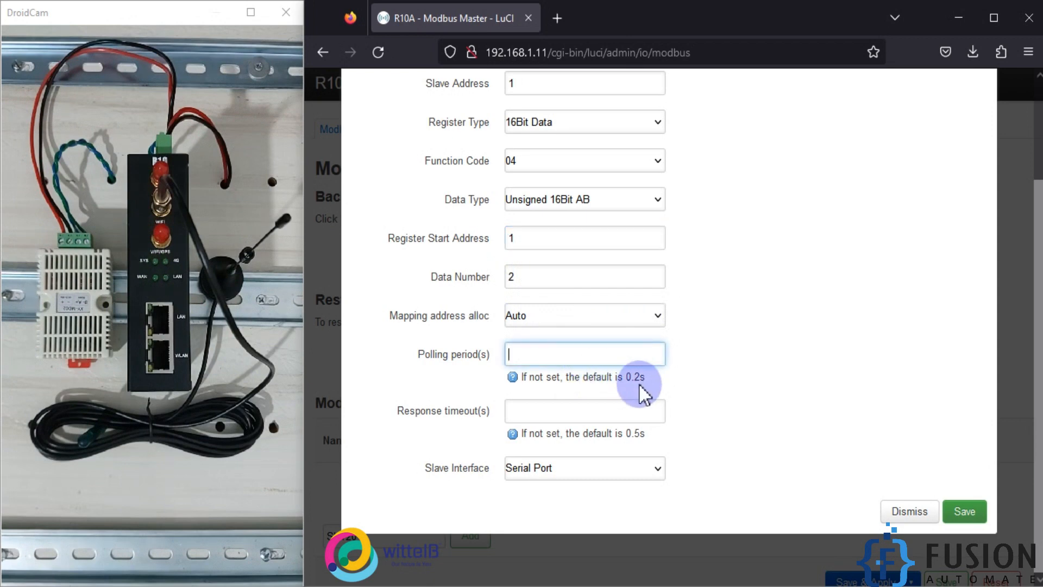
pyautogui.click(561, 470)
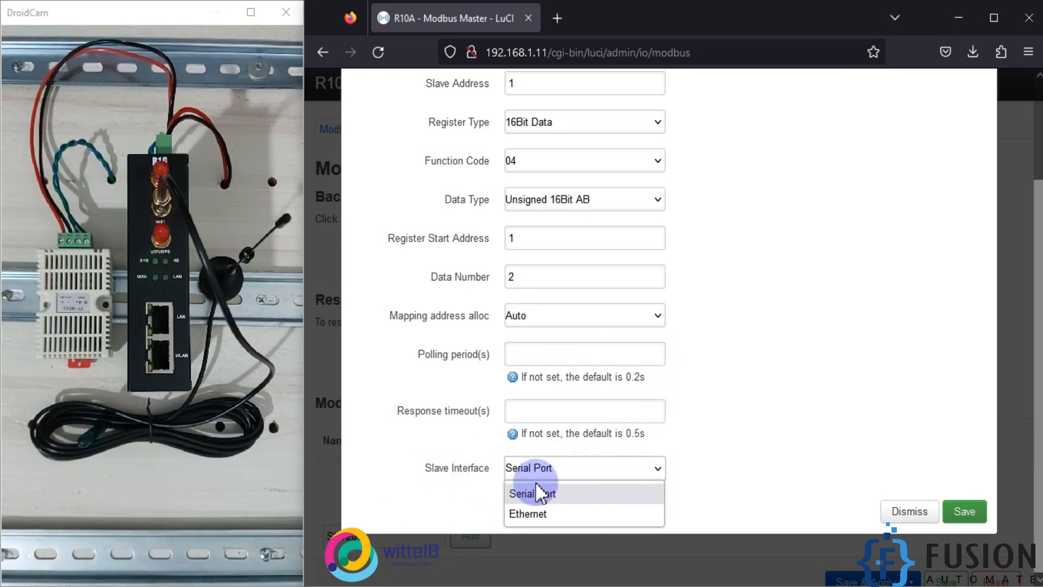
pyautogui.click(543, 493)
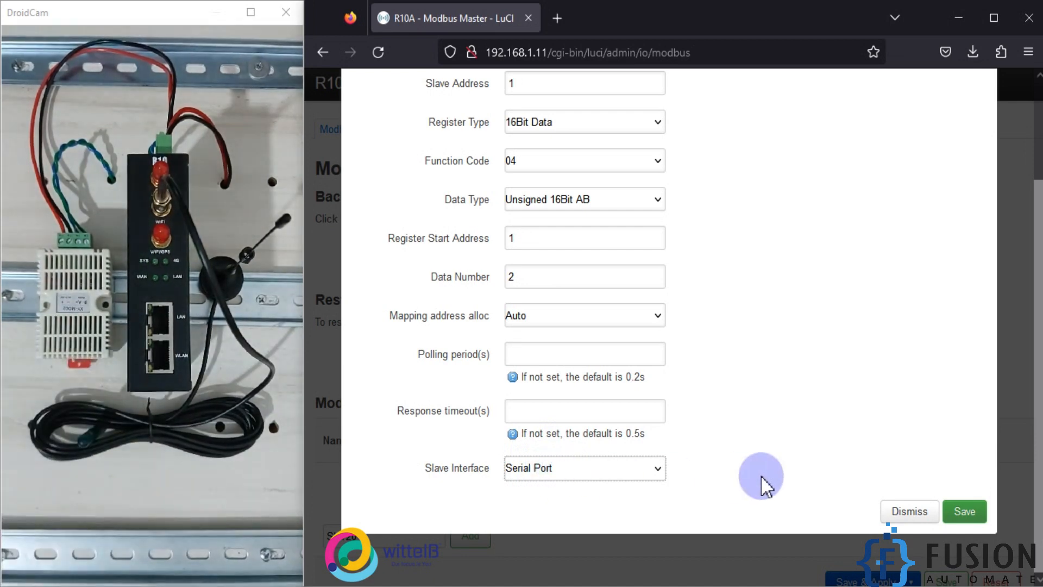
pyautogui.click(954, 512)
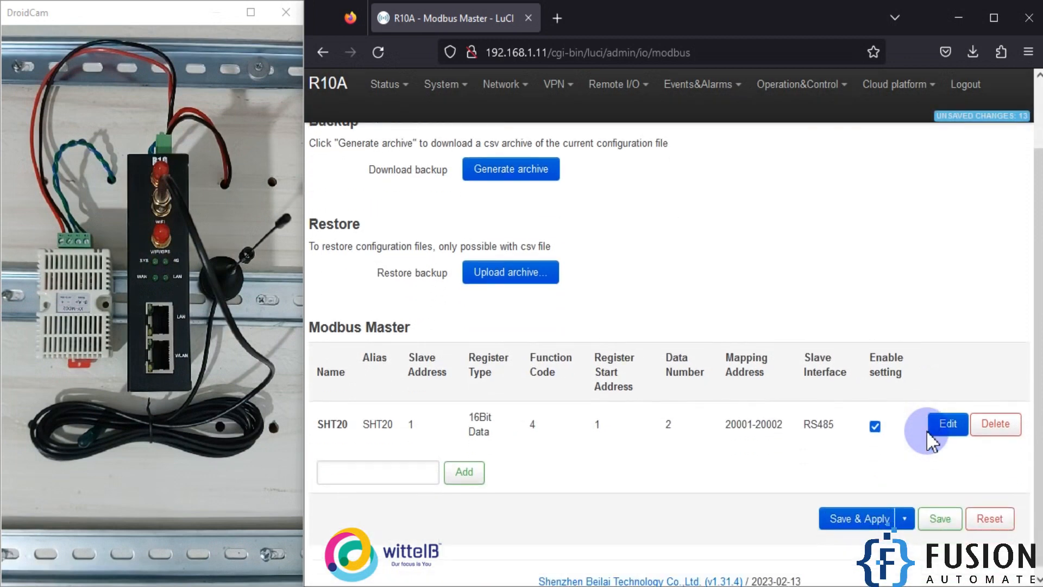
pyautogui.click(872, 513)
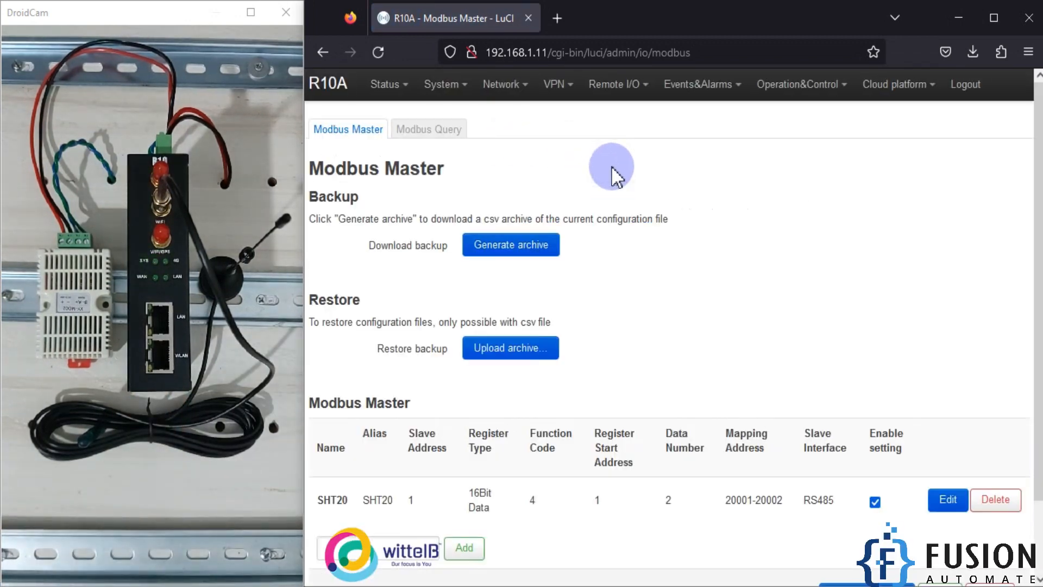
# Step: Open the Modbus Query tab, display the channels and examine the polled SHT20 data values
pyautogui.click(448, 131)
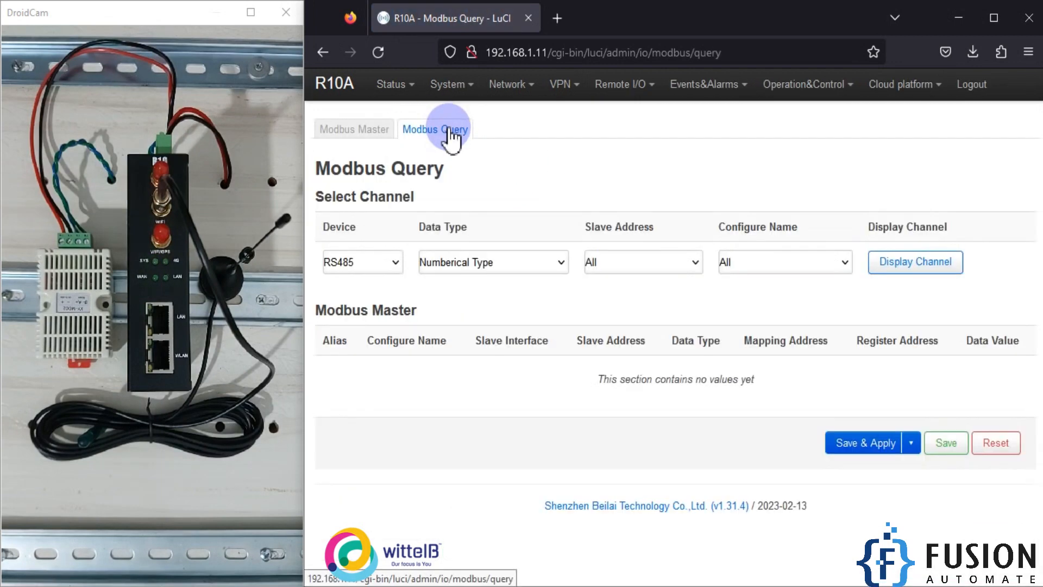
pyautogui.click(914, 263)
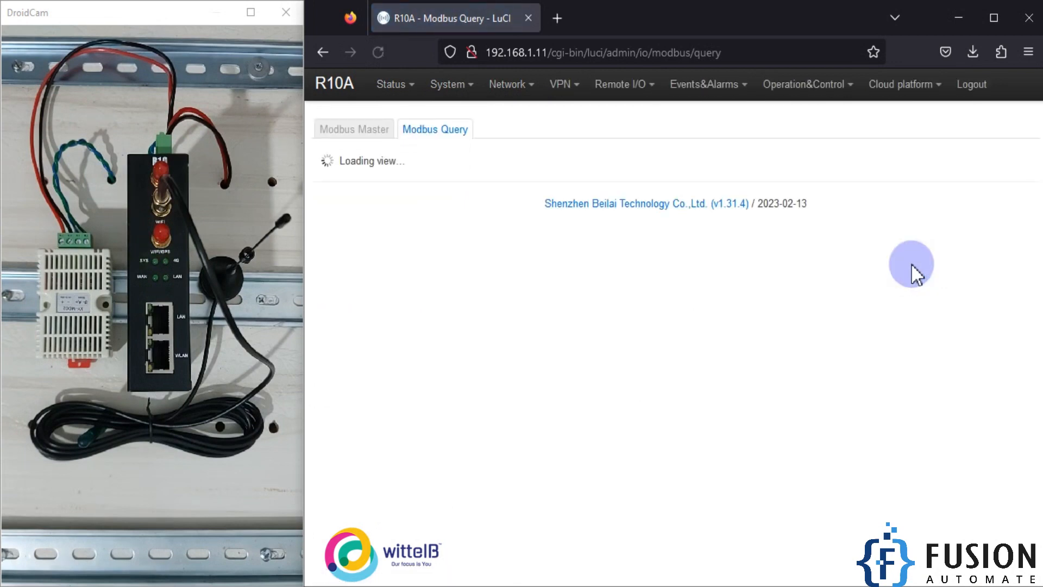
pyautogui.doubleClick(928, 396)
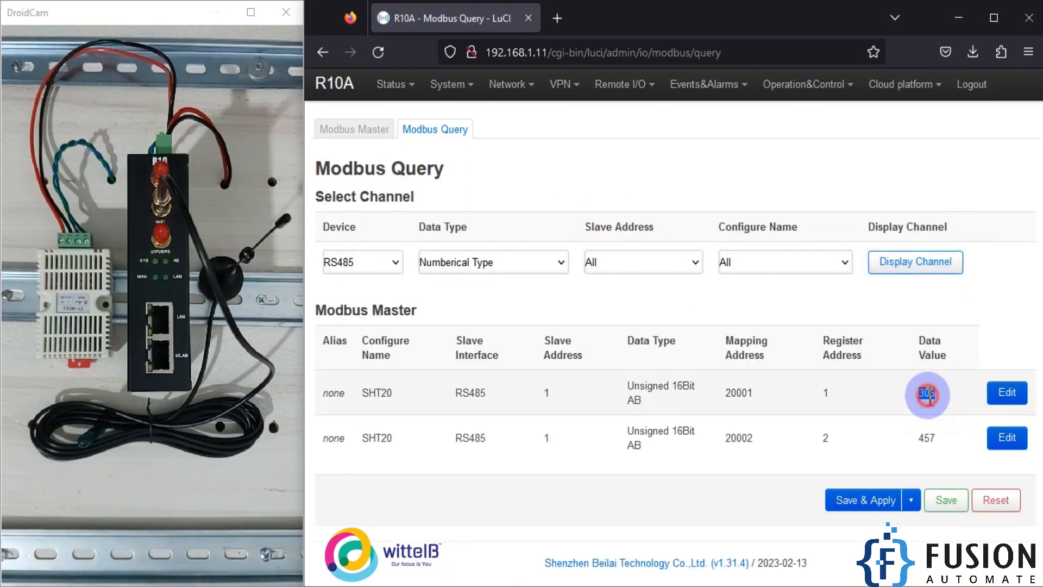
pyautogui.doubleClick(931, 392)
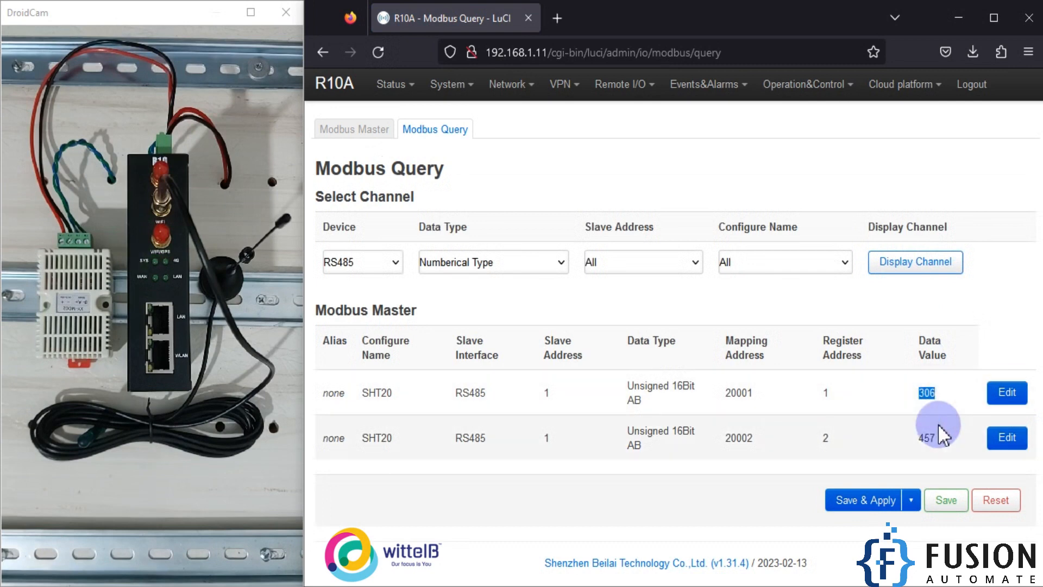
pyautogui.doubleClick(931, 394)
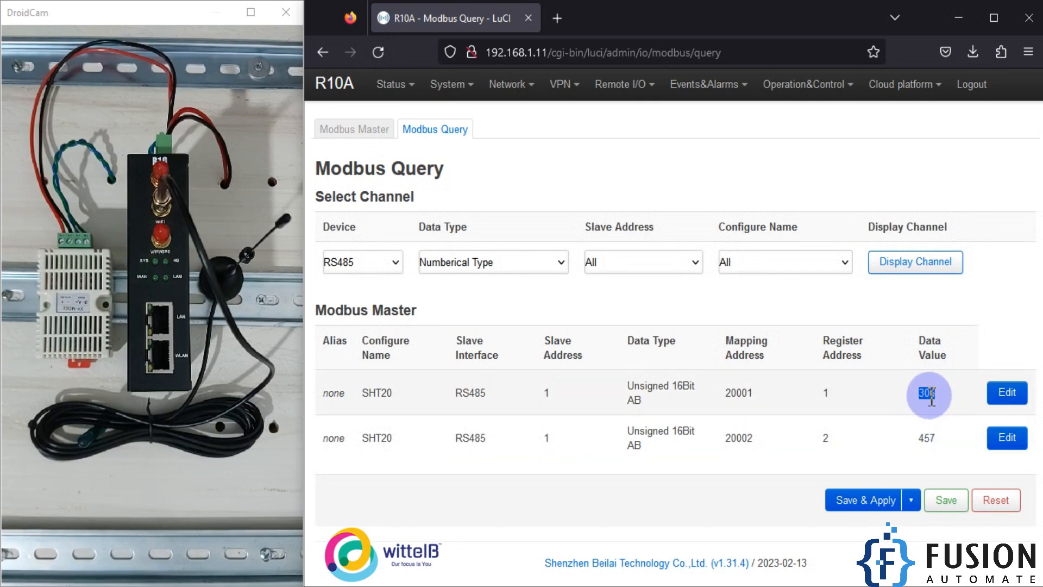
pyautogui.doubleClick(930, 438)
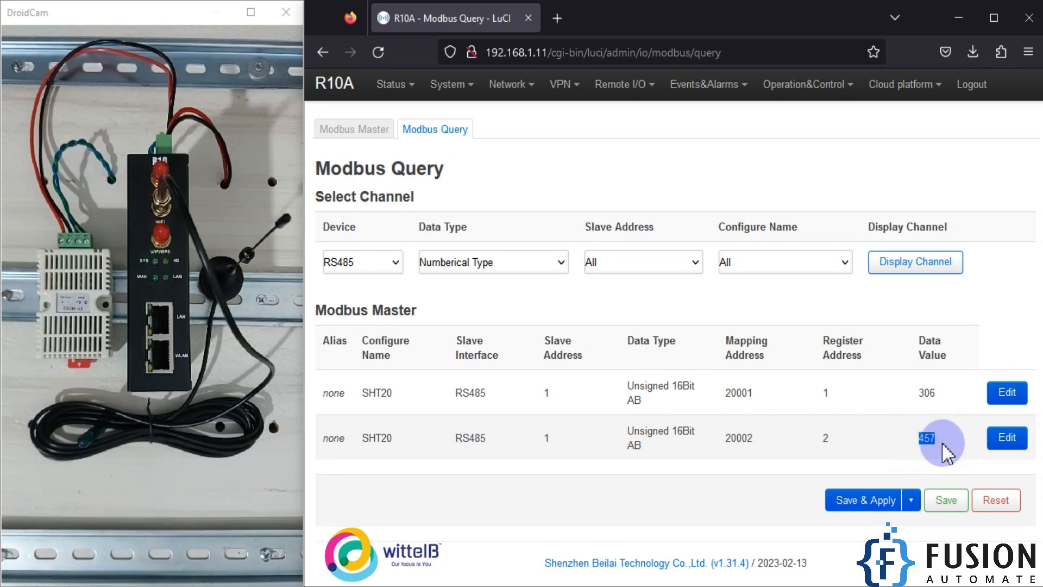
pyautogui.doubleClick(927, 393)
pyautogui.click(933, 438)
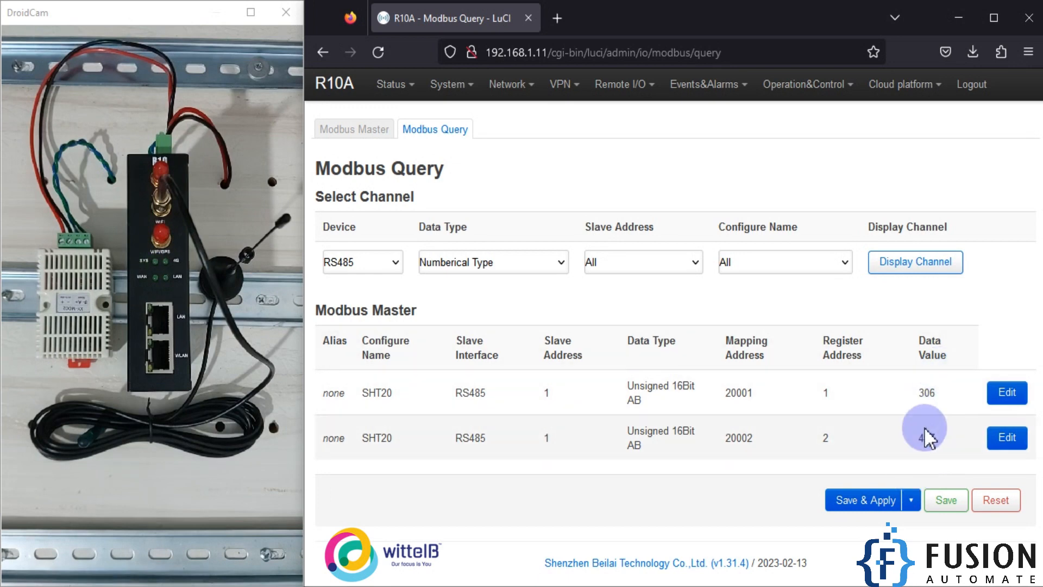
# Step: Compare the Modbus-to-MQTT system diagram with the polled SHT20 temperature and humidity values
pyautogui.click(505, 585)
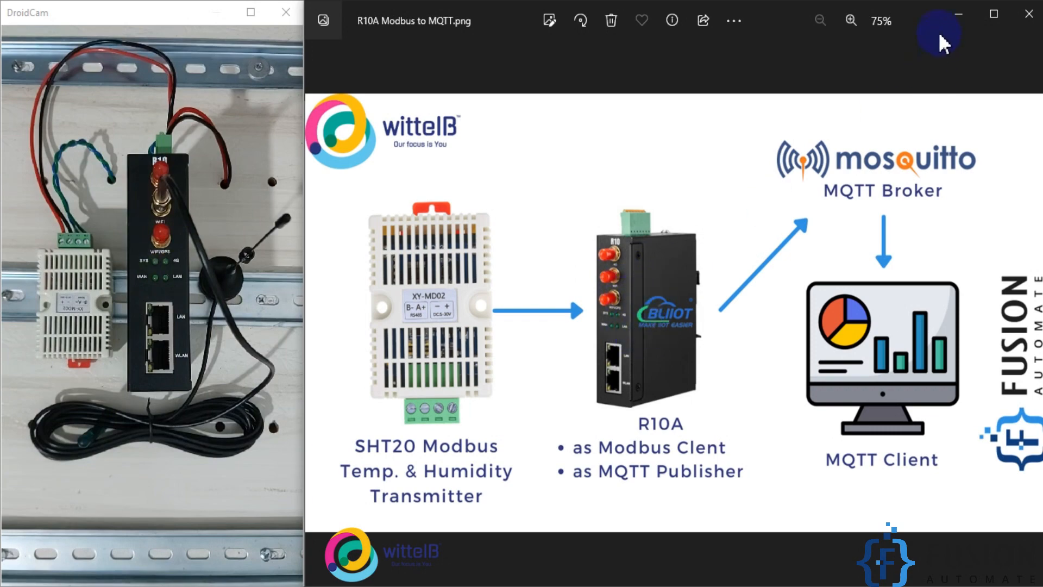
pyautogui.click(958, 14)
pyautogui.doubleClick(927, 392)
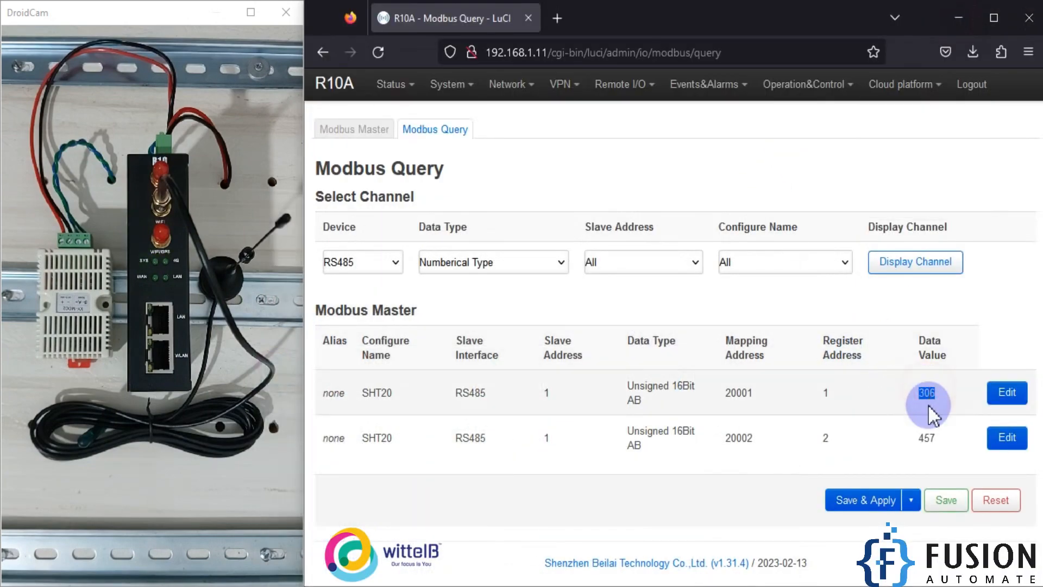
pyautogui.click(927, 438)
pyautogui.doubleClick(927, 438)
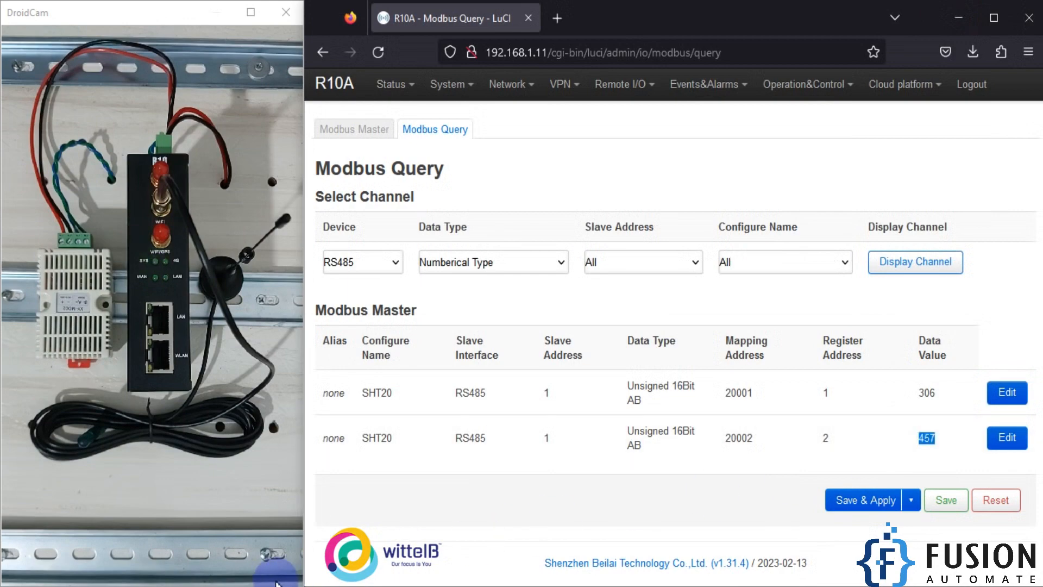
pyautogui.hotkey('alt', 'Tab')
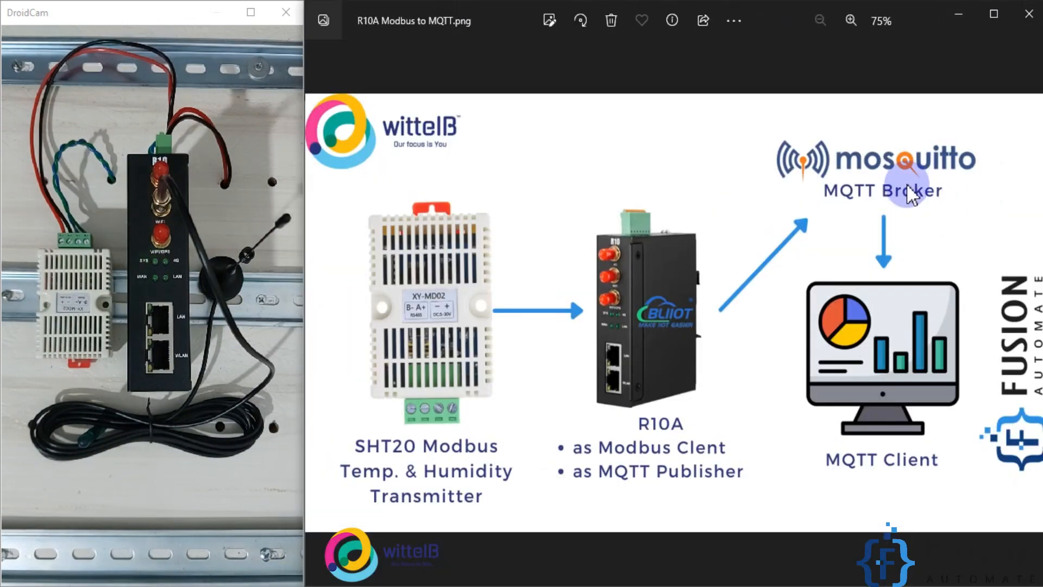
pyautogui.click(960, 17)
pyautogui.moveTo(908, 90)
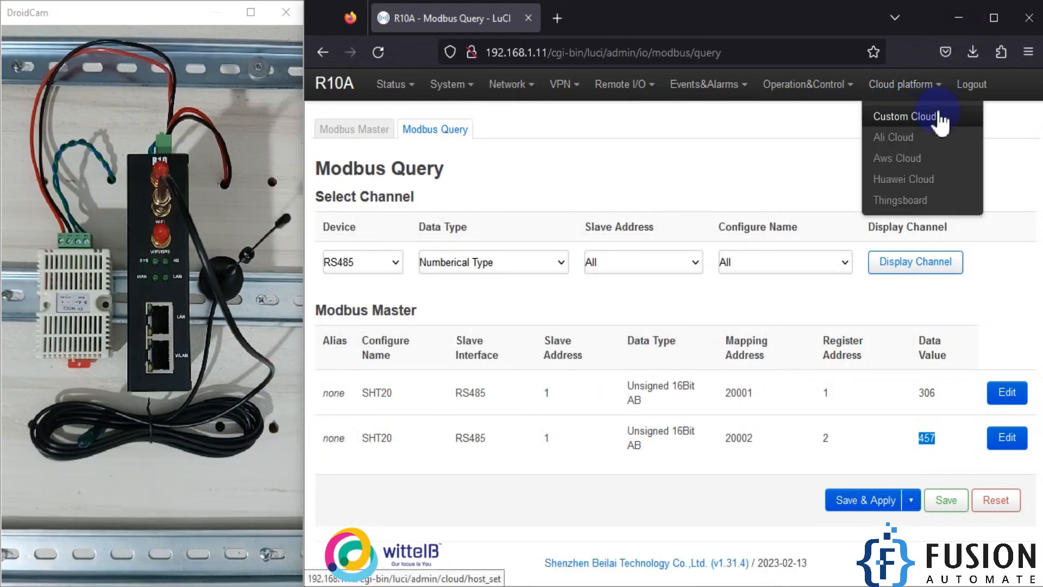
# Step: Add a new custom cloud entry, open it for editing and set its cloud platform to Other Cloud
pyautogui.click(915, 121)
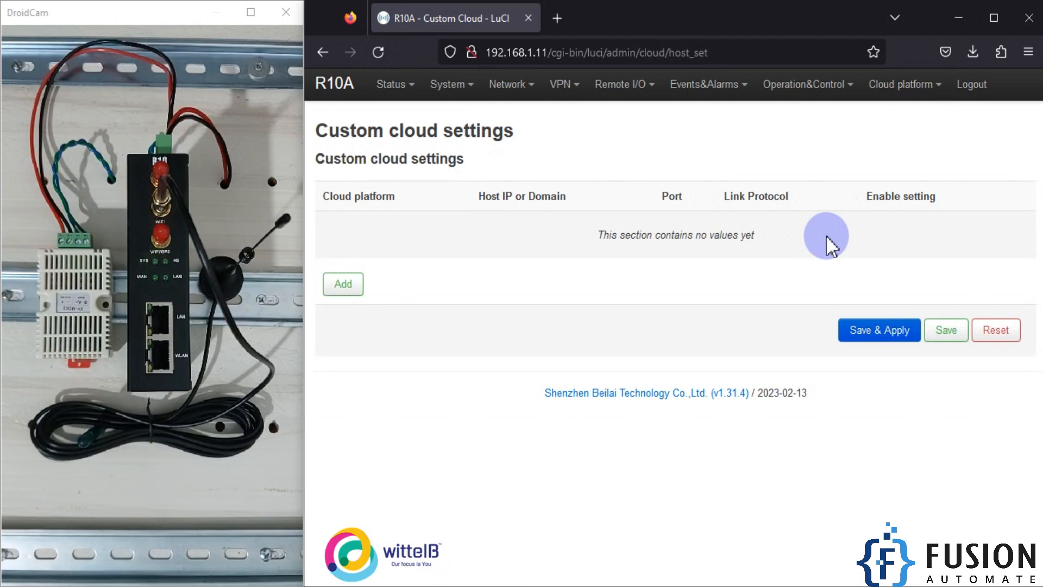
pyautogui.click(347, 285)
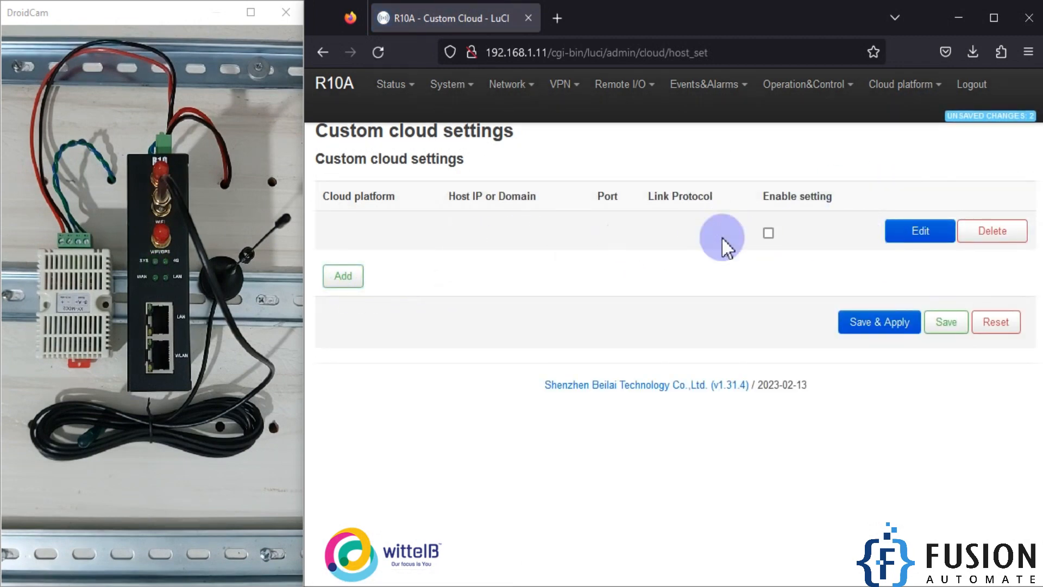
pyautogui.click(917, 231)
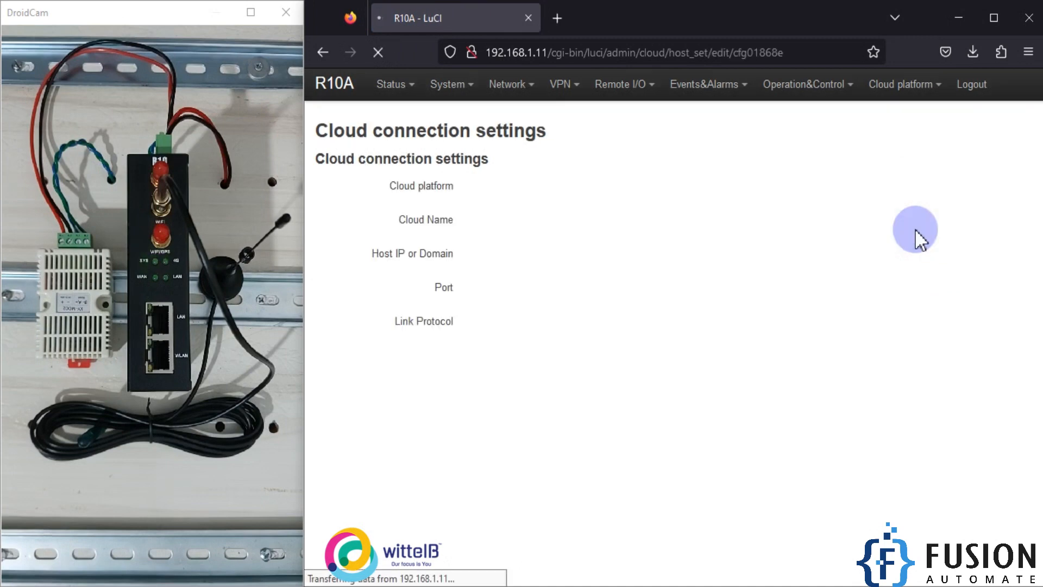
pyautogui.click(589, 182)
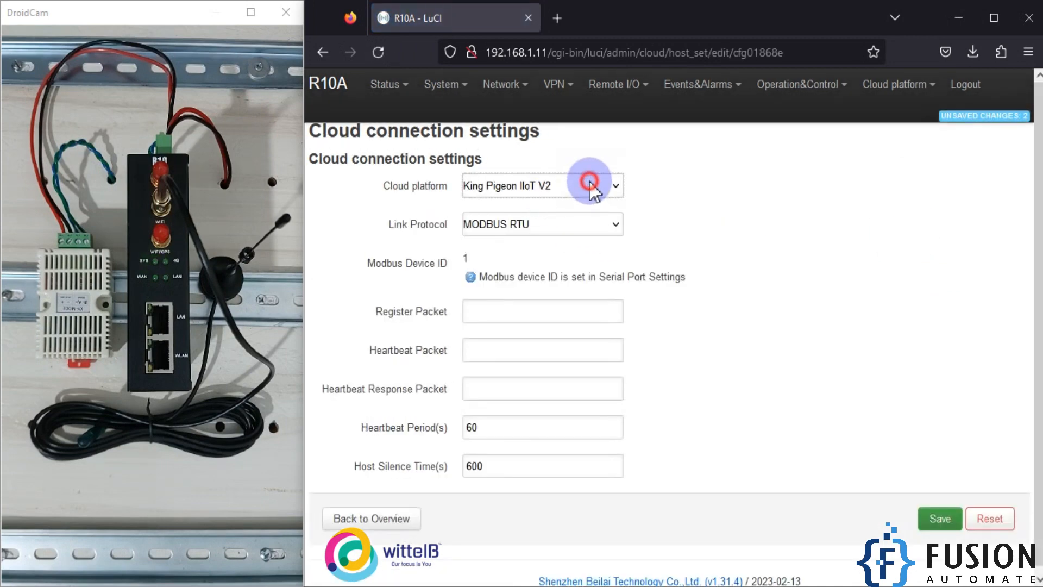
pyautogui.click(526, 251)
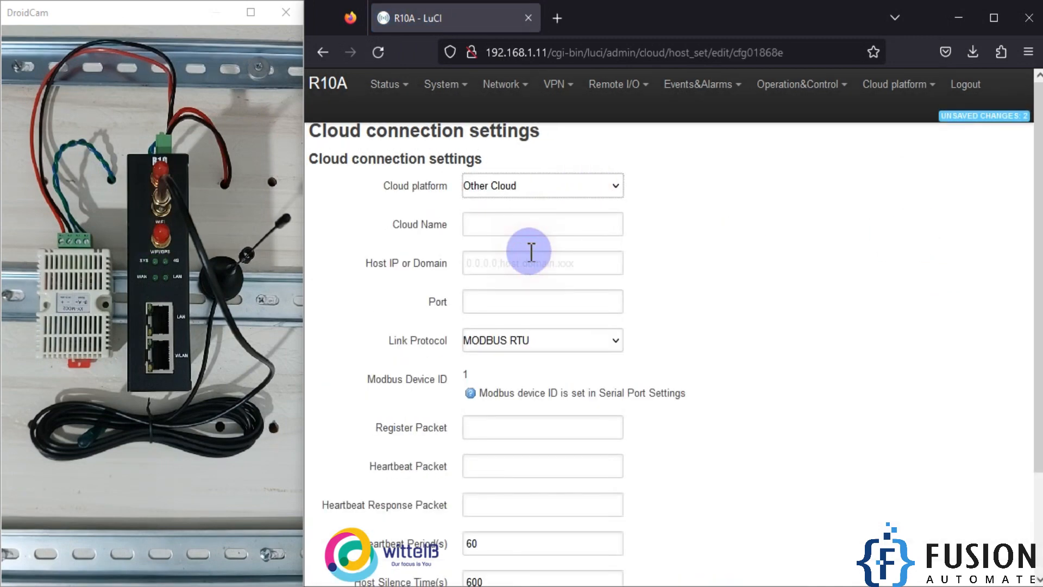
# Step: Name the cloud connection Personal Cloud
pyautogui.click(550, 222)
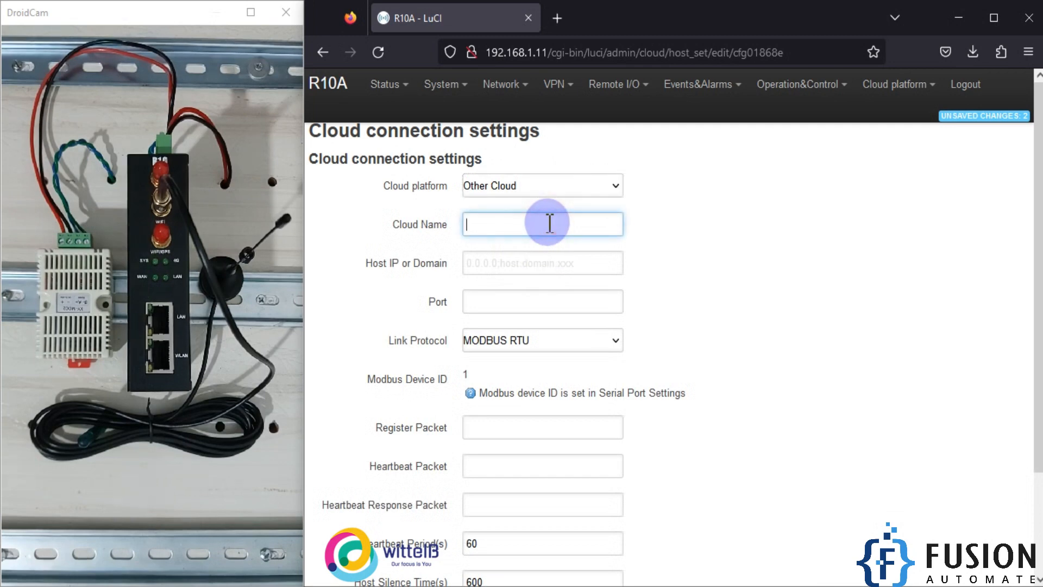
pyautogui.write('Personal Cloud')
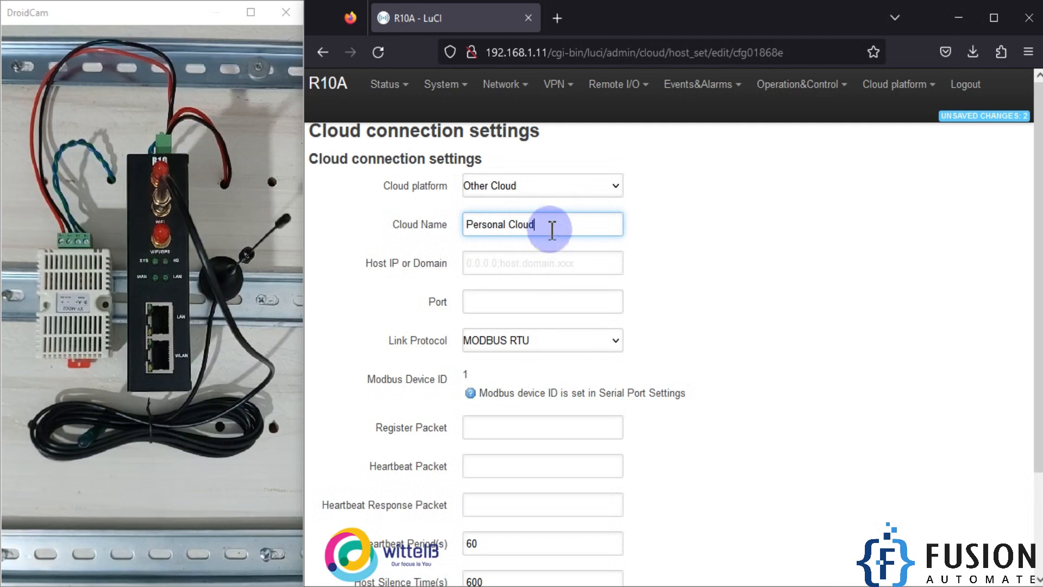
pyautogui.click(494, 263)
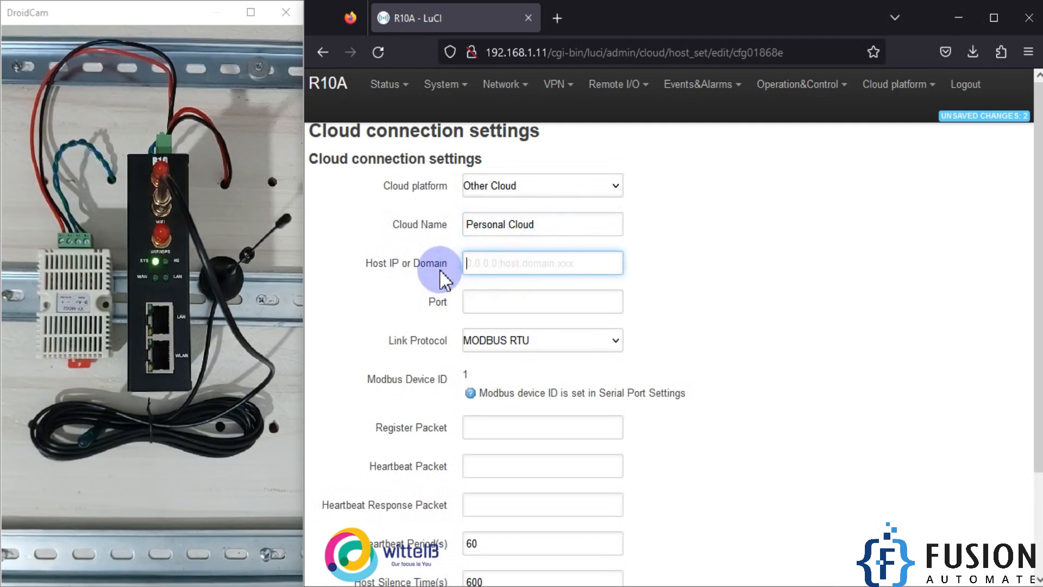
# Step: Copy the broker address from Notepad and paste 0.tcp.in.ngrok.io as the host
pyautogui.click(491, 270)
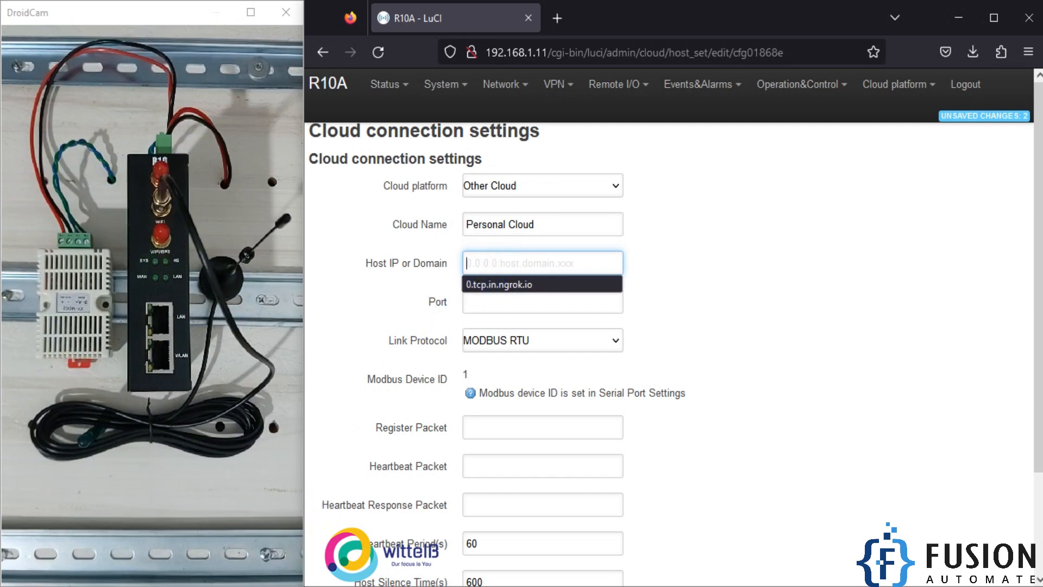
pyautogui.click(282, 586)
pyautogui.moveTo(573, 68); pyautogui.dragTo(358, 63)
pyautogui.hotkey('ctrl', 'c')
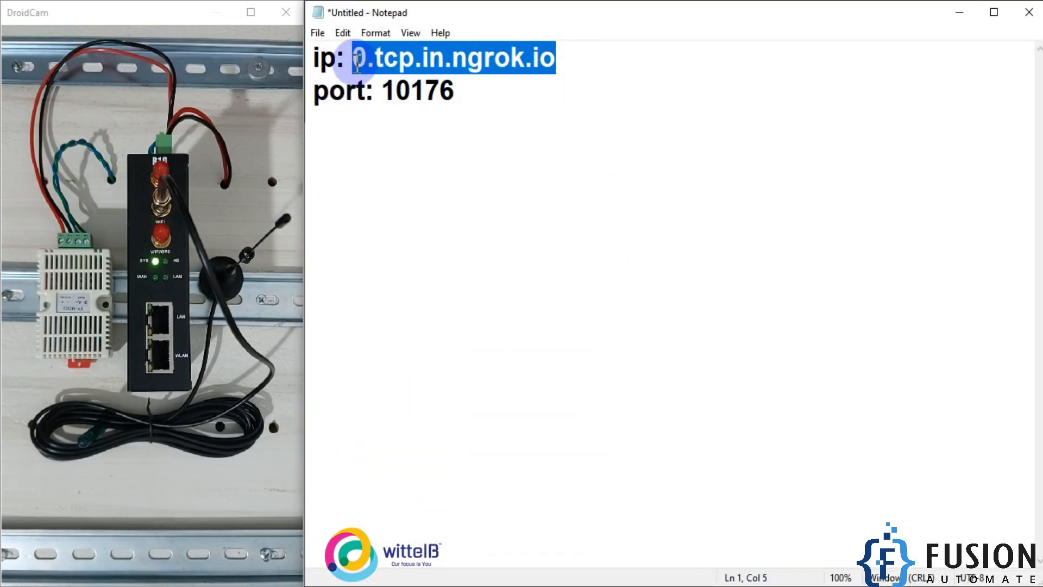
pyautogui.click(960, 12)
pyautogui.click(498, 263)
pyautogui.hotkey('ctrl', 'v')
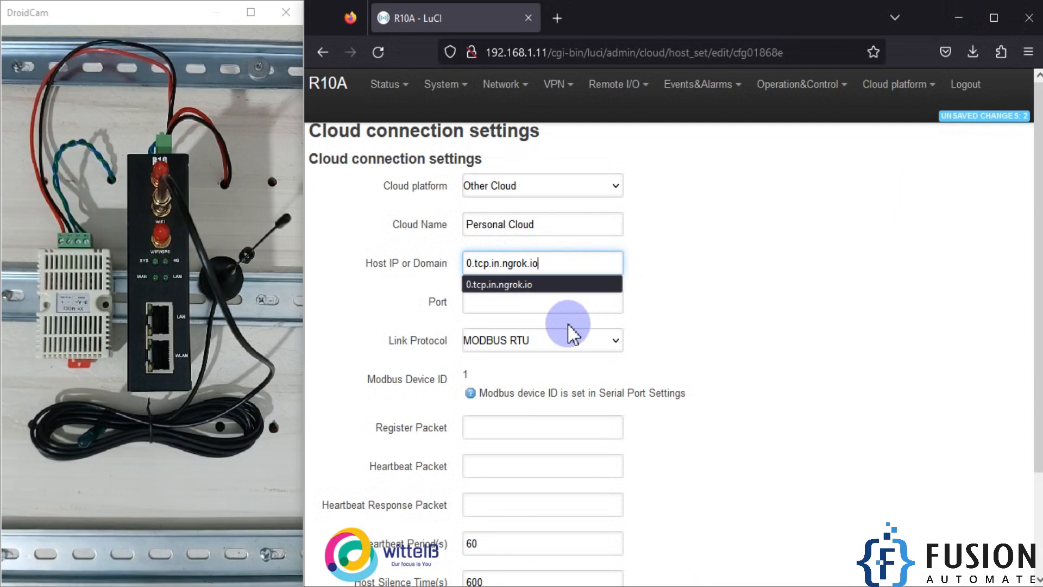
# Step: Copy the port from Notepad and paste 10176 as the port
pyautogui.click(517, 298)
pyautogui.hotkey('alt', 'Tab')
pyautogui.doubleClick(427, 93)
pyautogui.hotkey('ctrl', 'c')
pyautogui.click(960, 12)
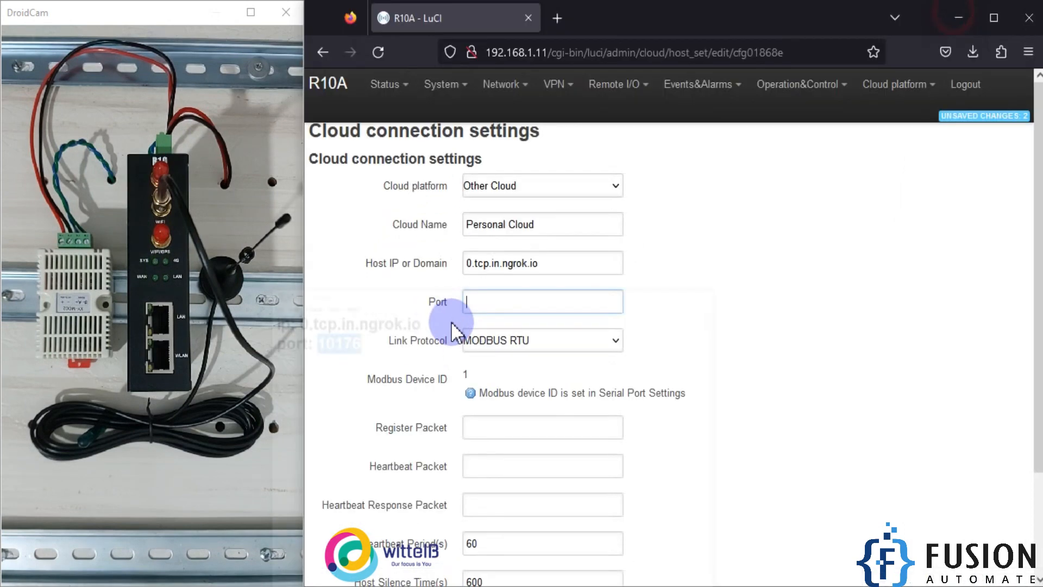
pyautogui.click(551, 302)
pyautogui.hotkey('ctrl', 'v')
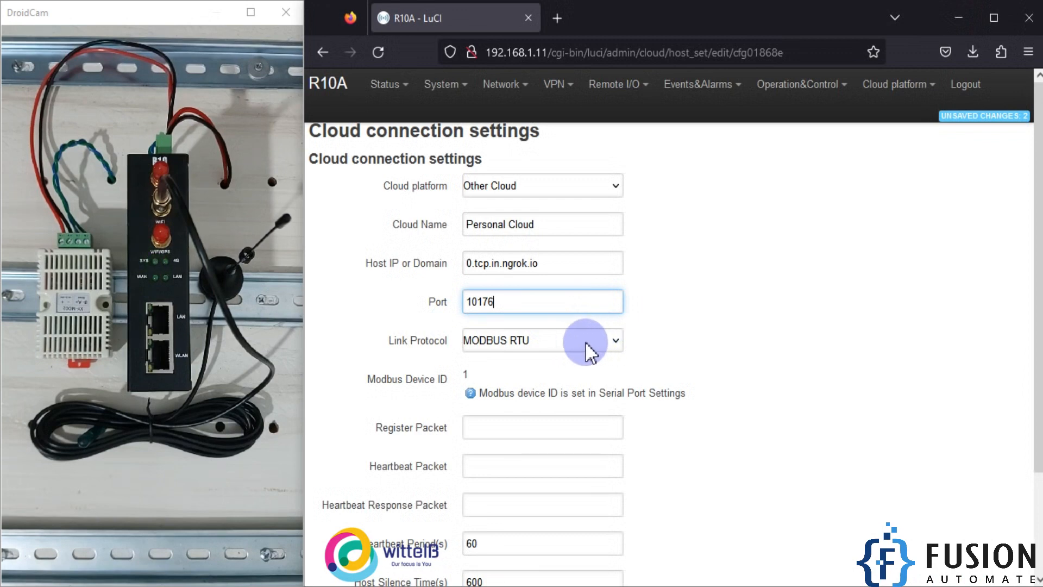
# Step: Set the link protocol to MQTT and the MQTT client ID to anyclientid
pyautogui.click(585, 341)
pyautogui.click(489, 405)
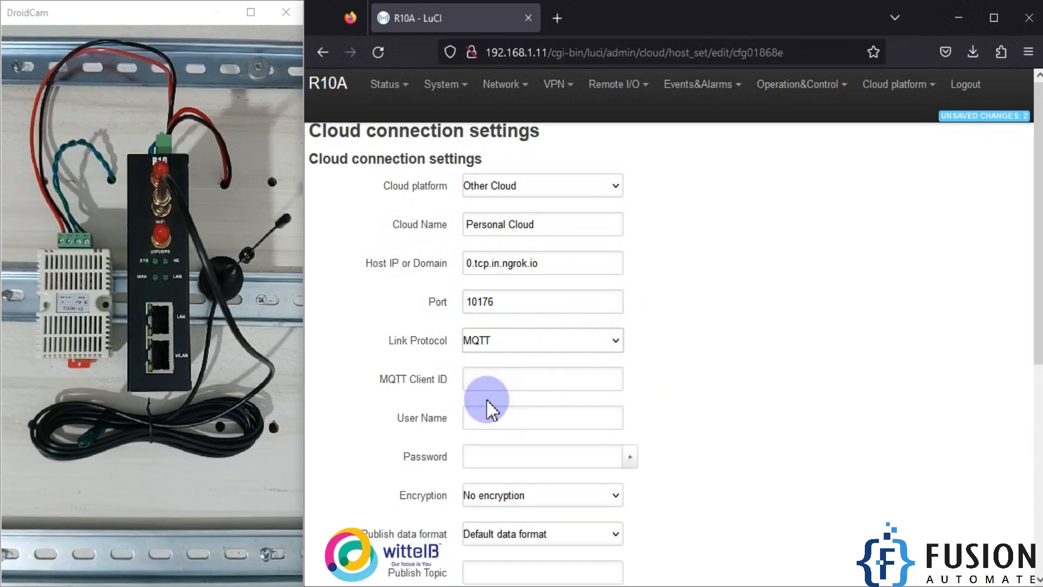
pyautogui.scroll(-2, 501, 343)
pyautogui.click(529, 297)
pyautogui.write('anyc')
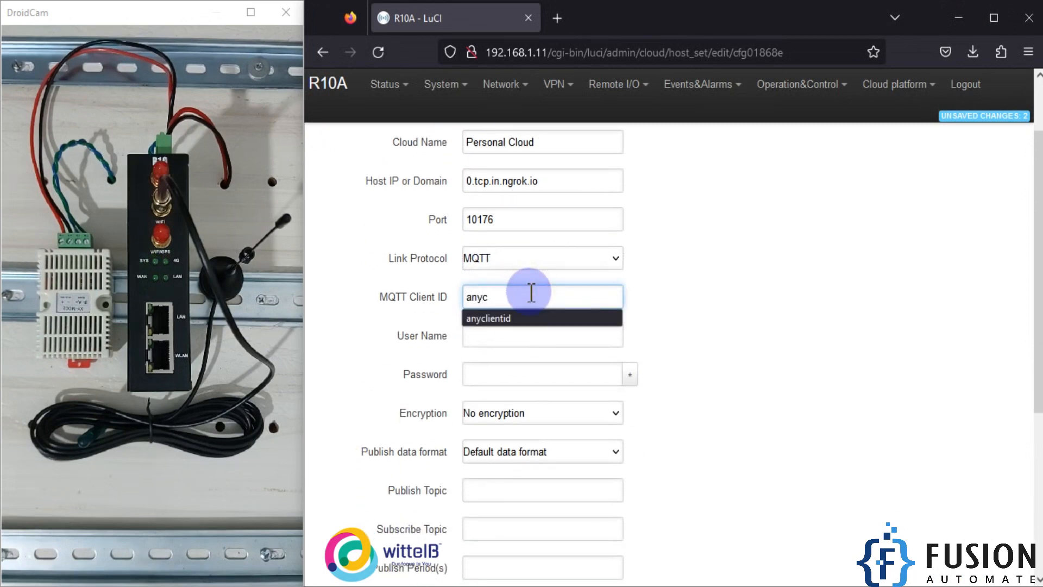
pyautogui.press('Down')
pyautogui.press('Return')
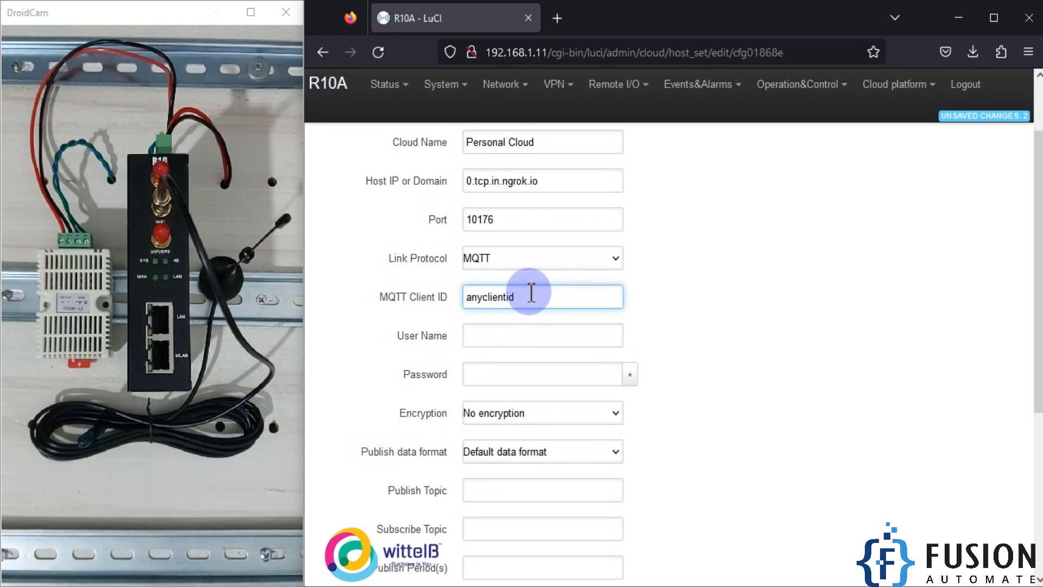
pyautogui.click(508, 338)
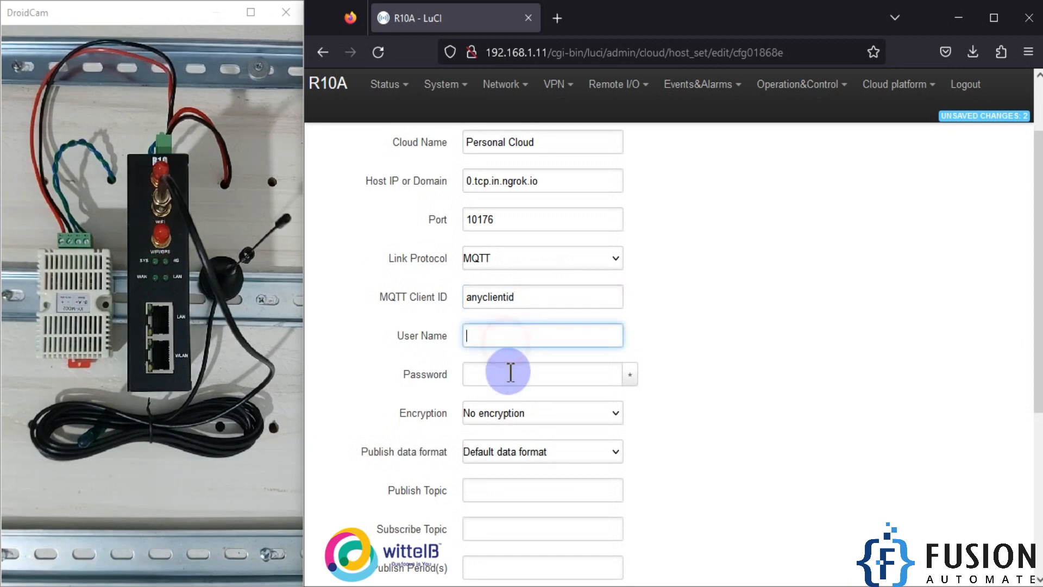
pyautogui.click(511, 374)
pyautogui.click(785, 364)
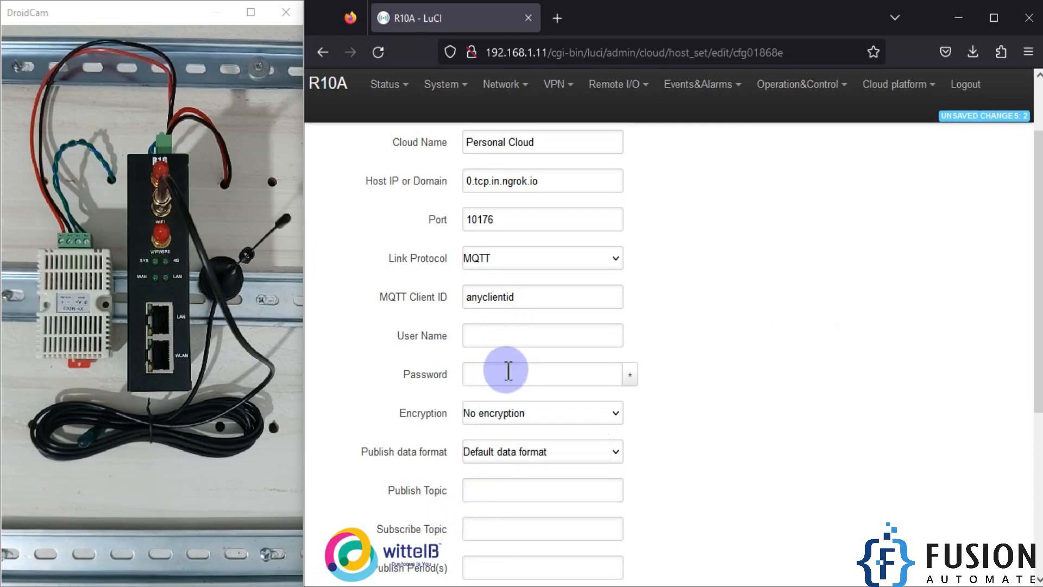
pyautogui.scroll(-3, 508, 383)
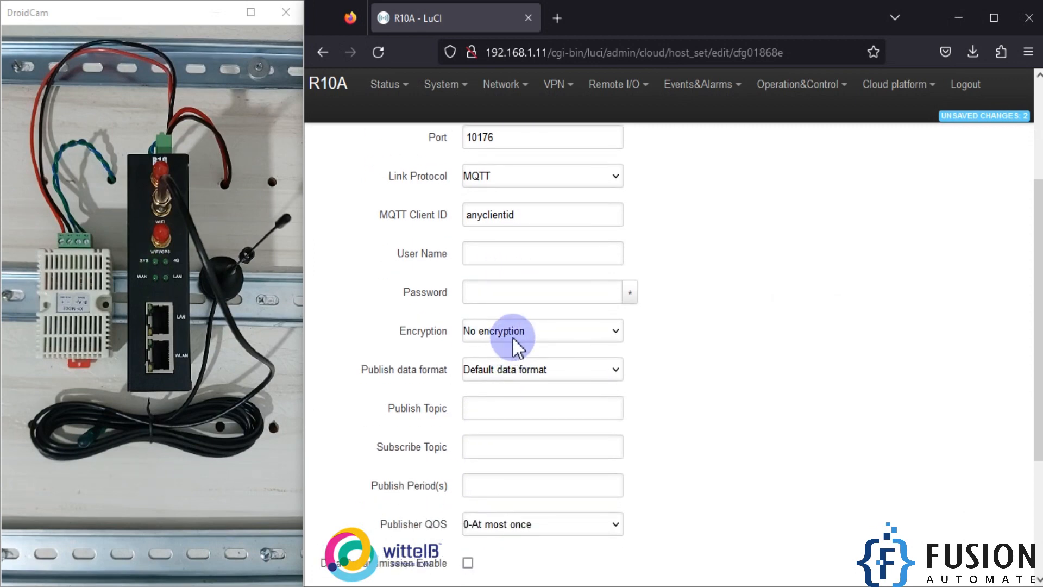
pyautogui.moveTo(362, 370); pyautogui.dragTo(395, 366)
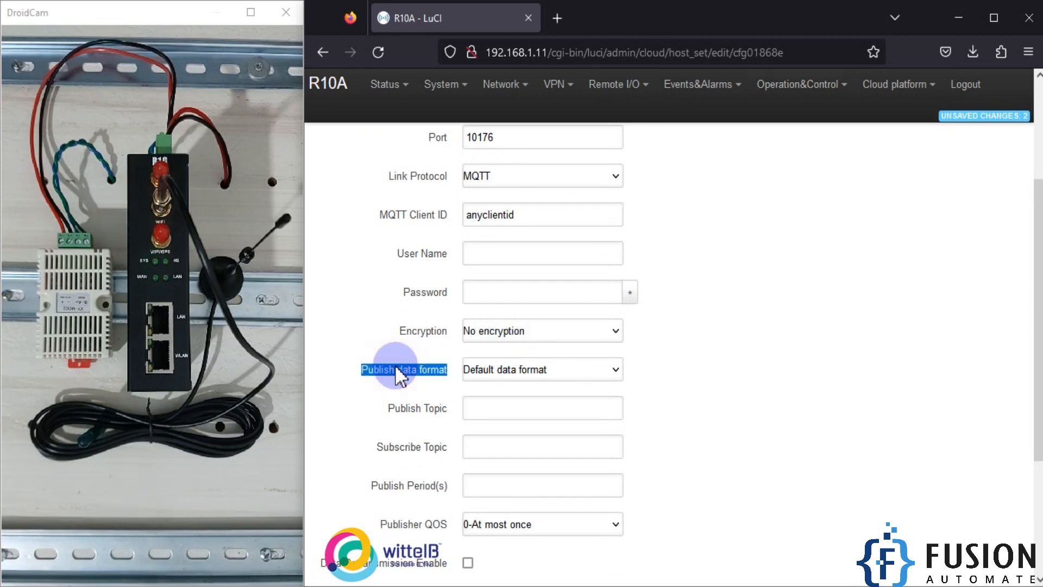
pyautogui.scroll(-3, 537, 350)
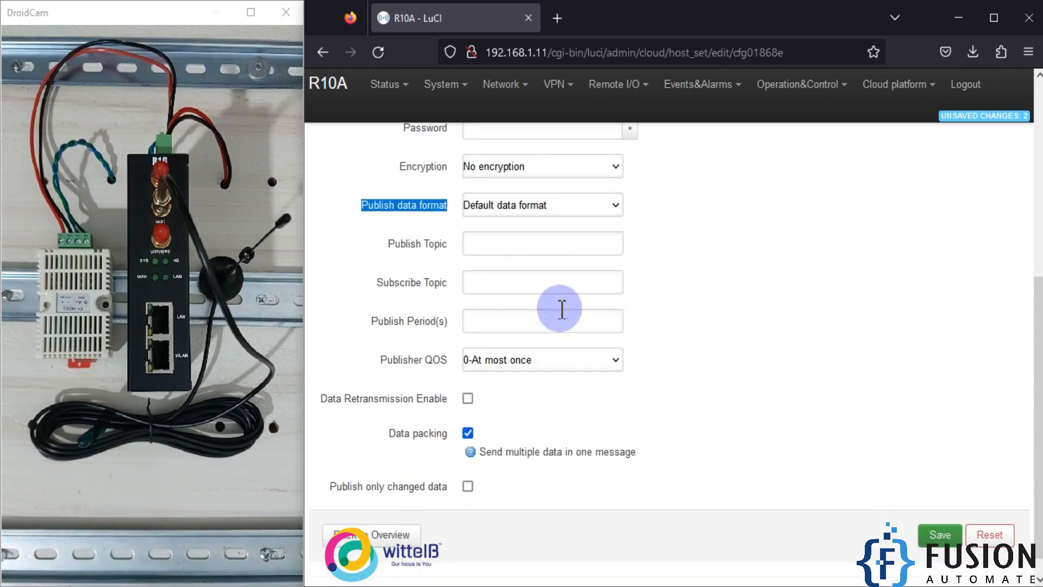
# Step: Set the publish topic to SHT20 and the subscribe topic to Test-1
pyautogui.click(561, 244)
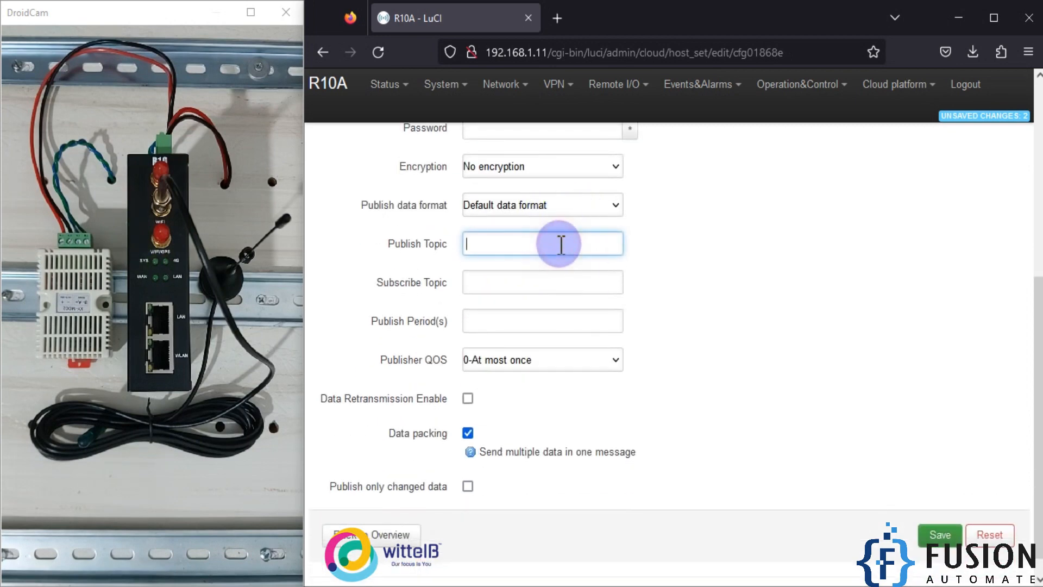
pyautogui.write('SHT20')
pyautogui.click(543, 283)
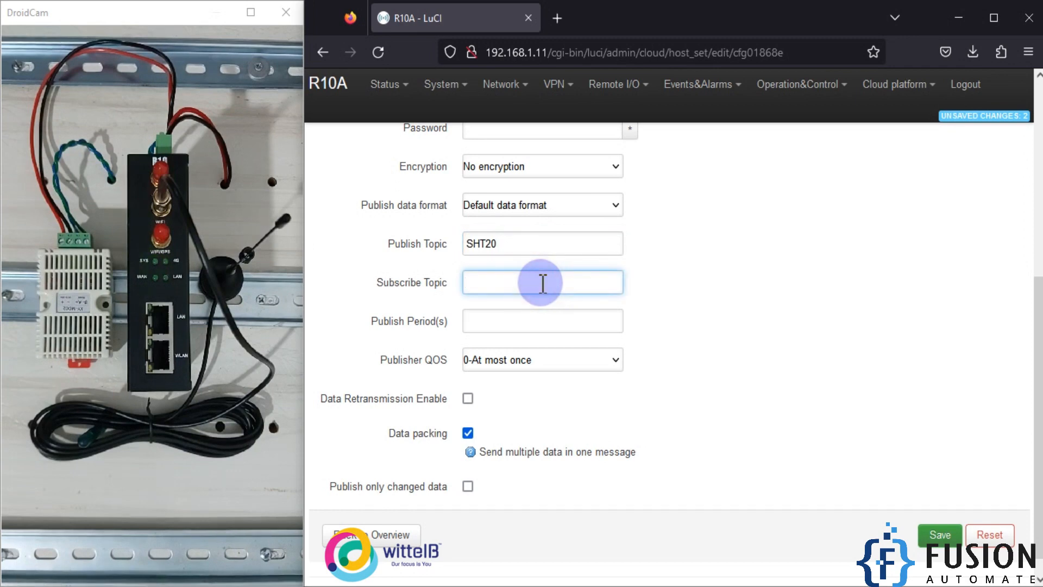
pyautogui.write('Te')
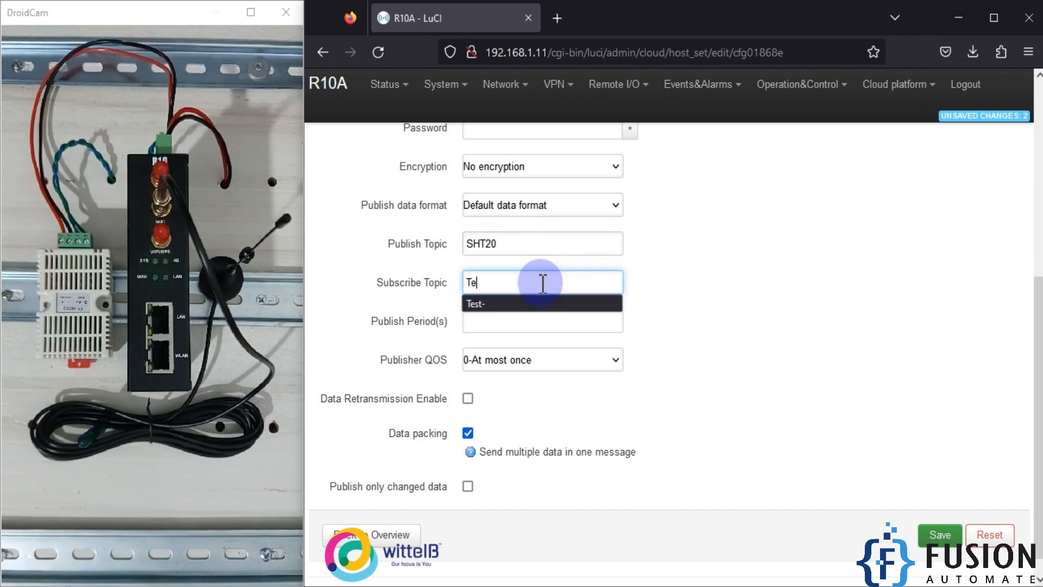
pyautogui.write('st-1')
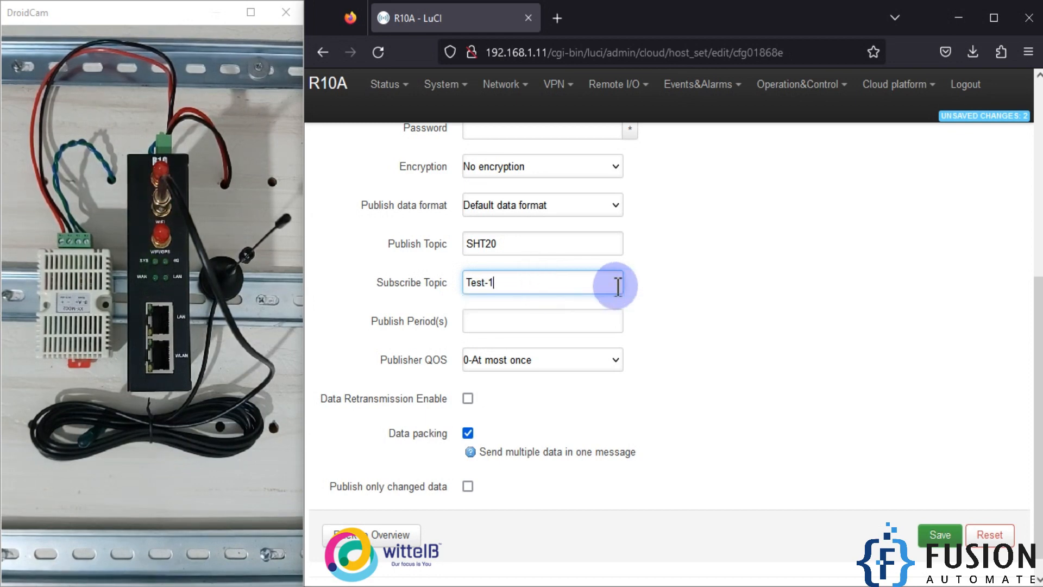
pyautogui.click(819, 273)
# Step: Set the publish period to 5 seconds and keep publisher QoS at 0-At most once
pyautogui.click(583, 328)
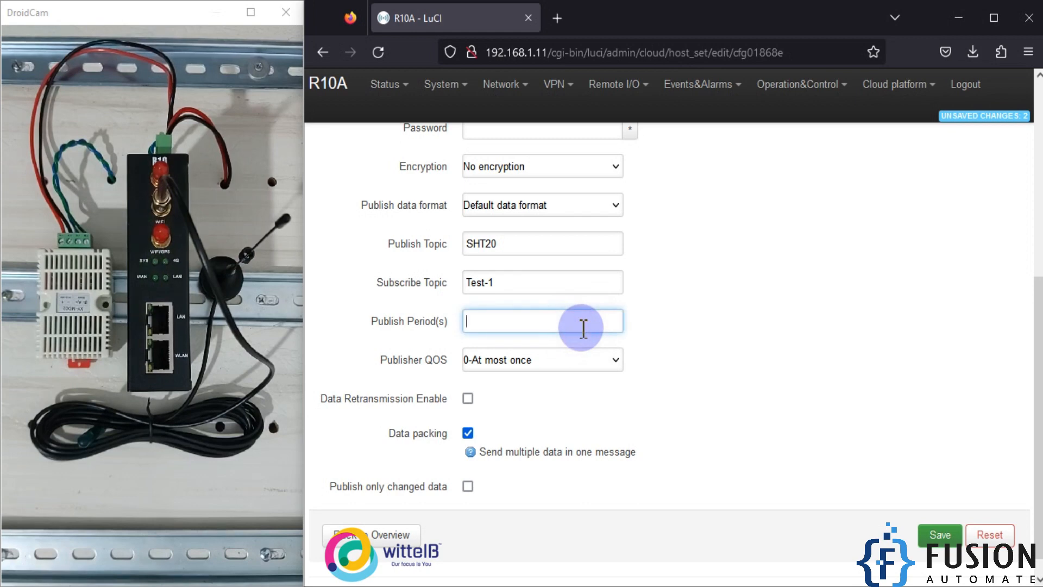
pyautogui.write('5')
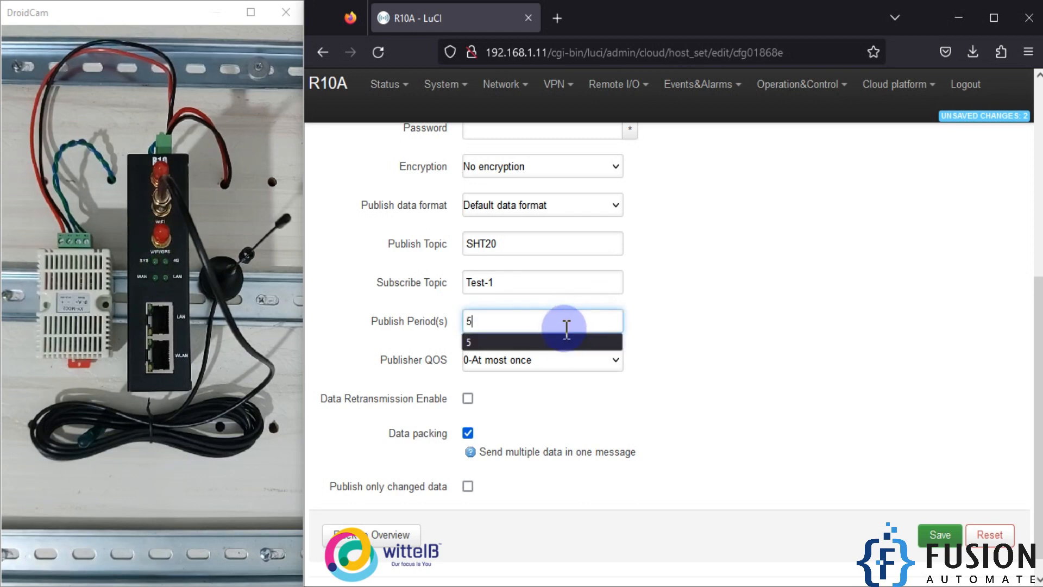
pyautogui.click(550, 341)
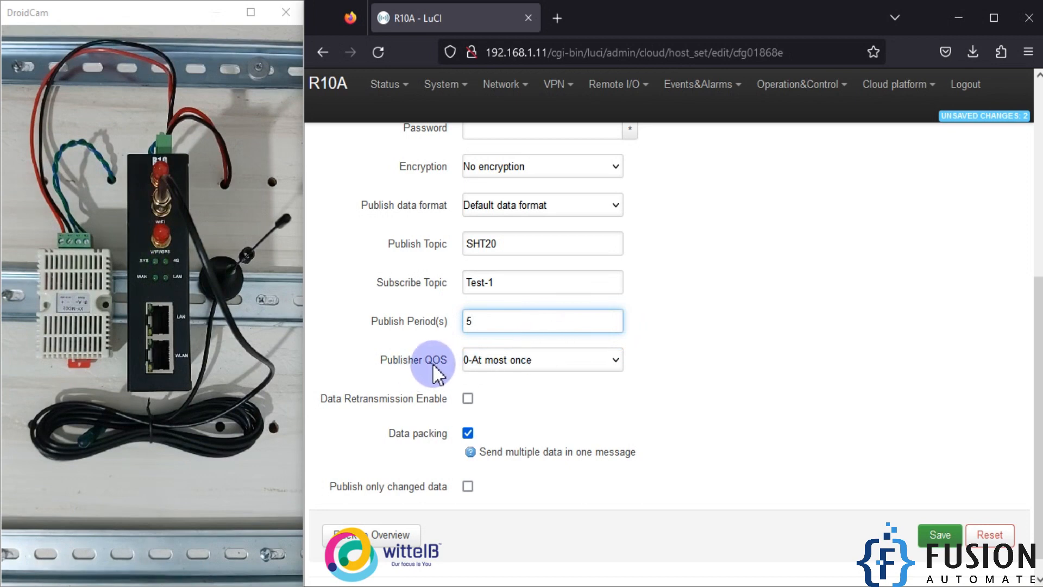
pyautogui.click(571, 365)
pyautogui.click(494, 390)
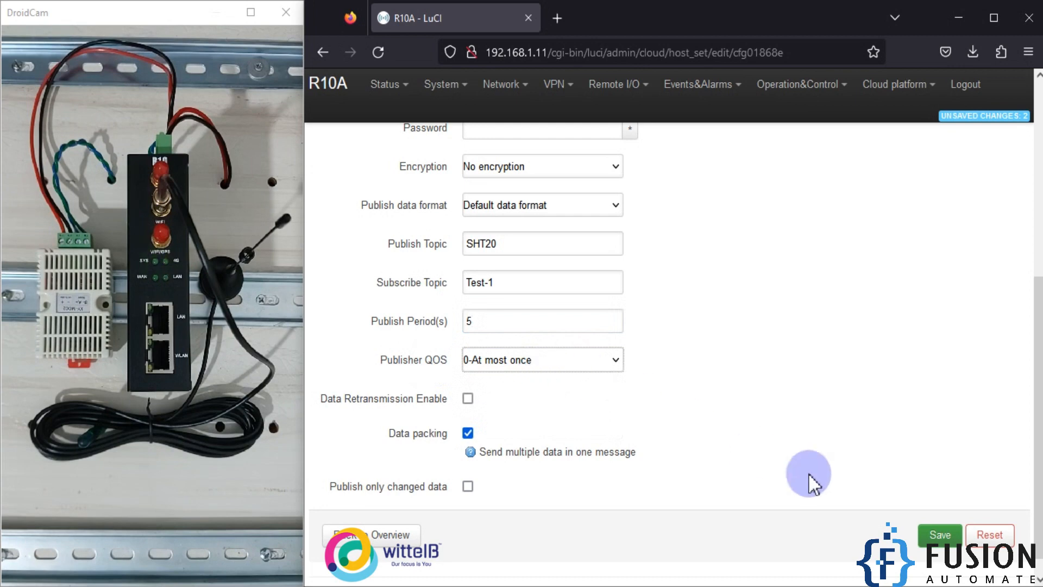
# Step: Save the cloud connection, enable the Personal Cloud entry and apply the configuration
pyautogui.click(938, 537)
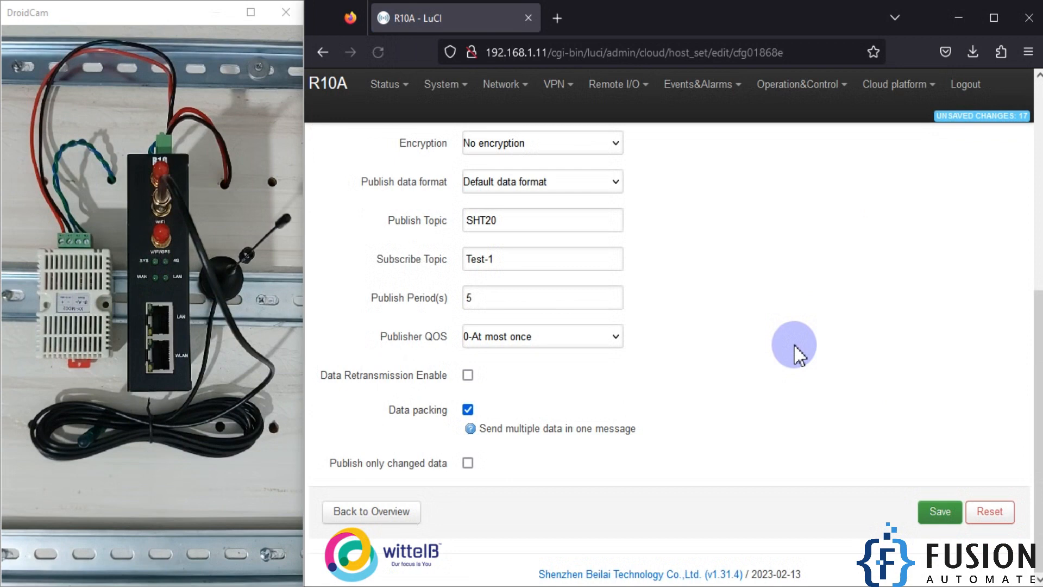
pyautogui.click(400, 518)
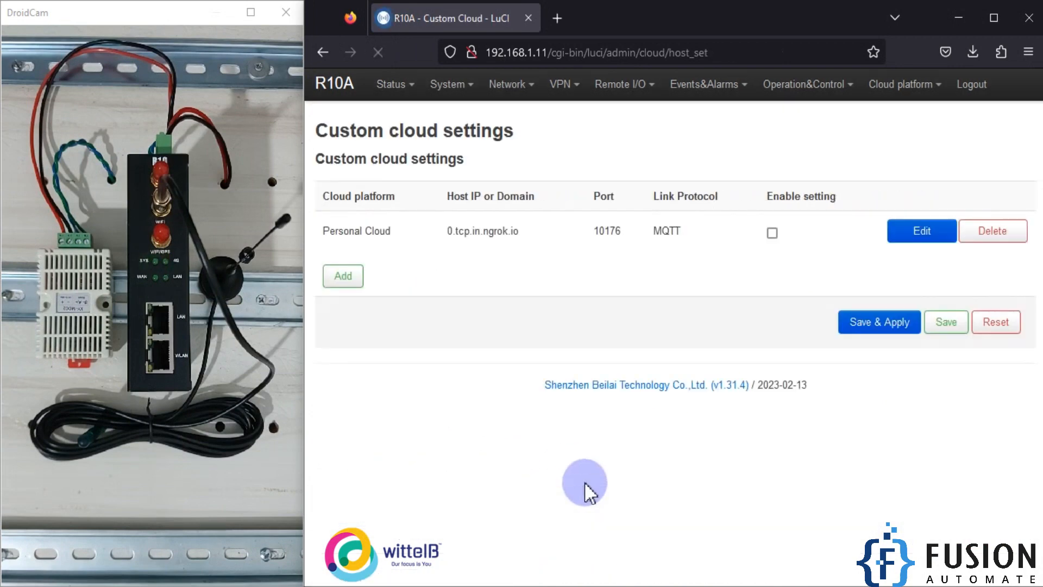
pyautogui.click(772, 233)
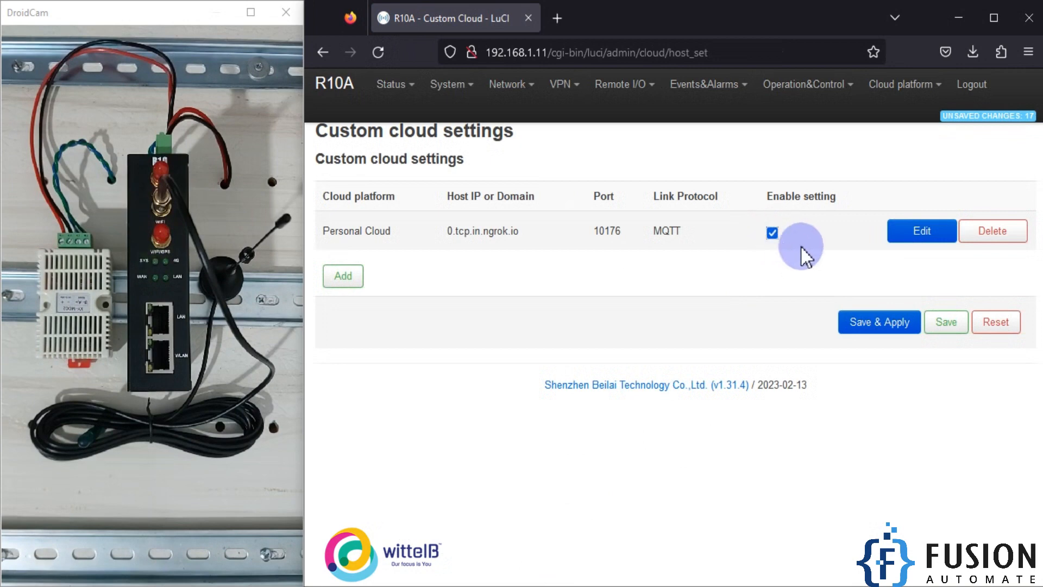
pyautogui.click(879, 326)
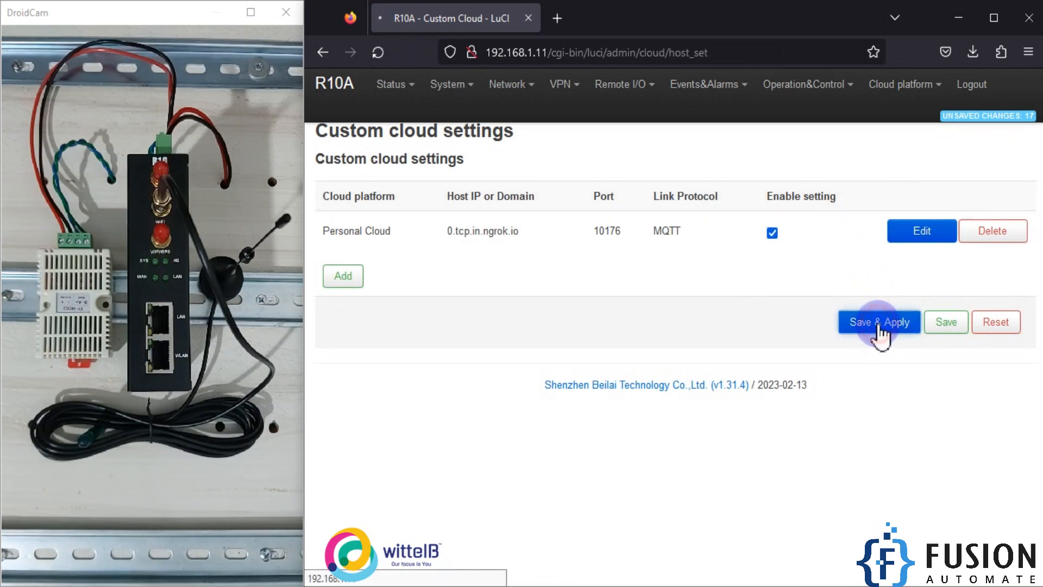
pyautogui.click(875, 324)
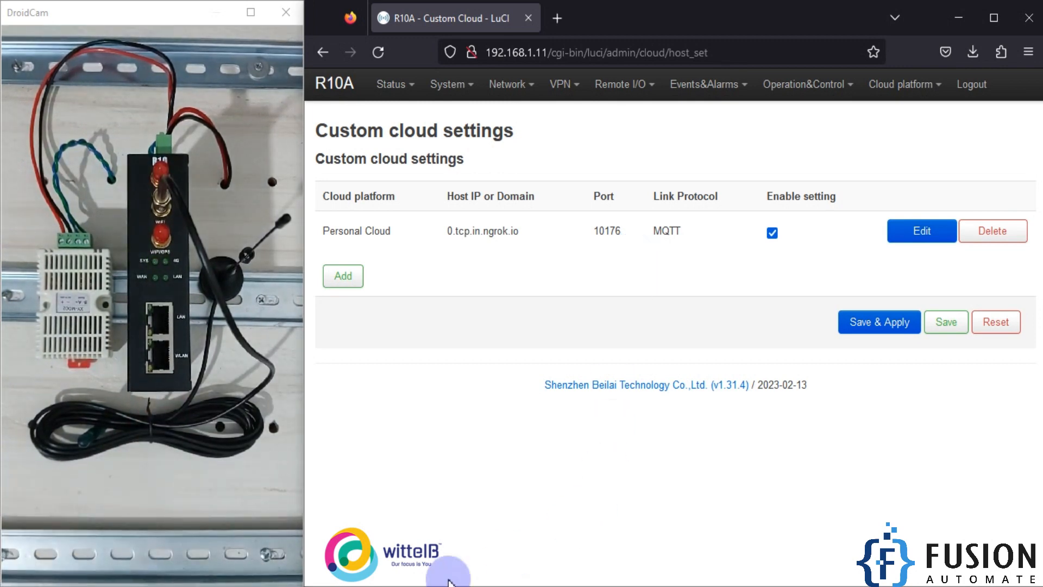
# Step: Switch to MQTT Explorer
pyautogui.click(625, 574)
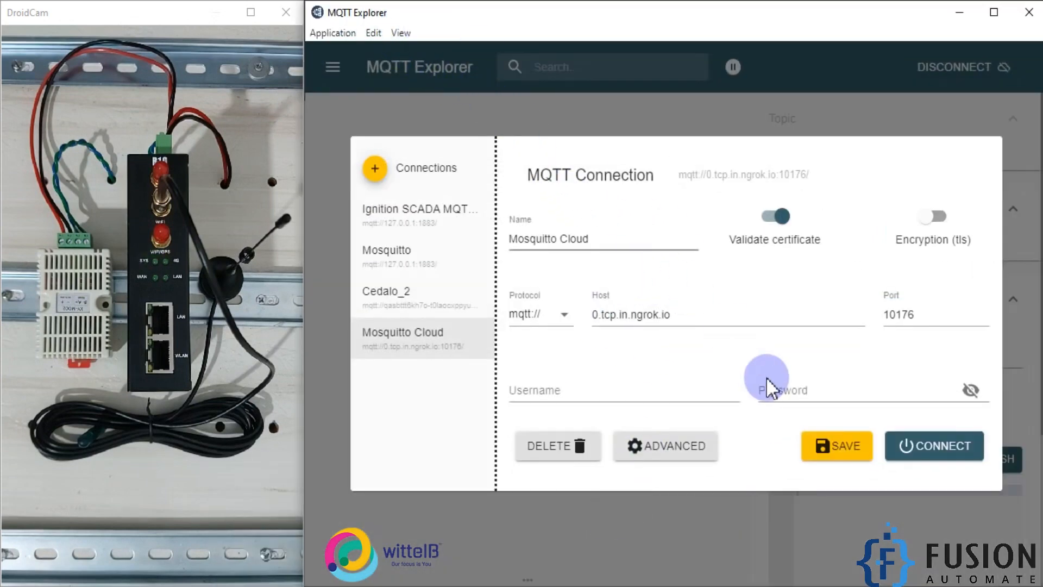
# Step: Connect to the Mosquitto Cloud broker and remove the two existing sensorDatas chart panels
pyautogui.click(922, 455)
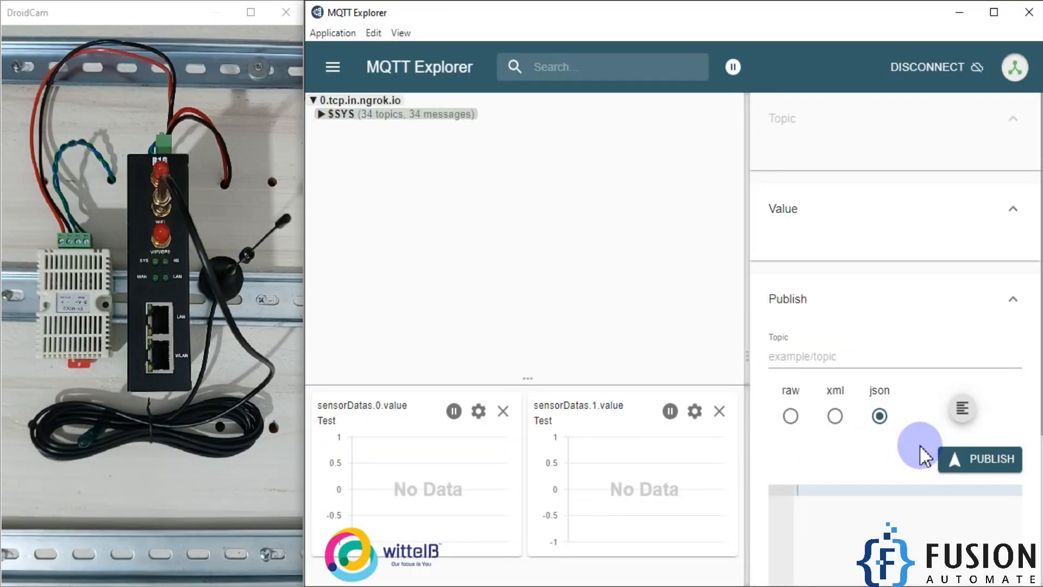
pyautogui.click(503, 411)
pyautogui.click(718, 411)
# Step: Select the SHT20 topic and add both sensorDatas values from its payload to the chart panel
pyautogui.click(429, 135)
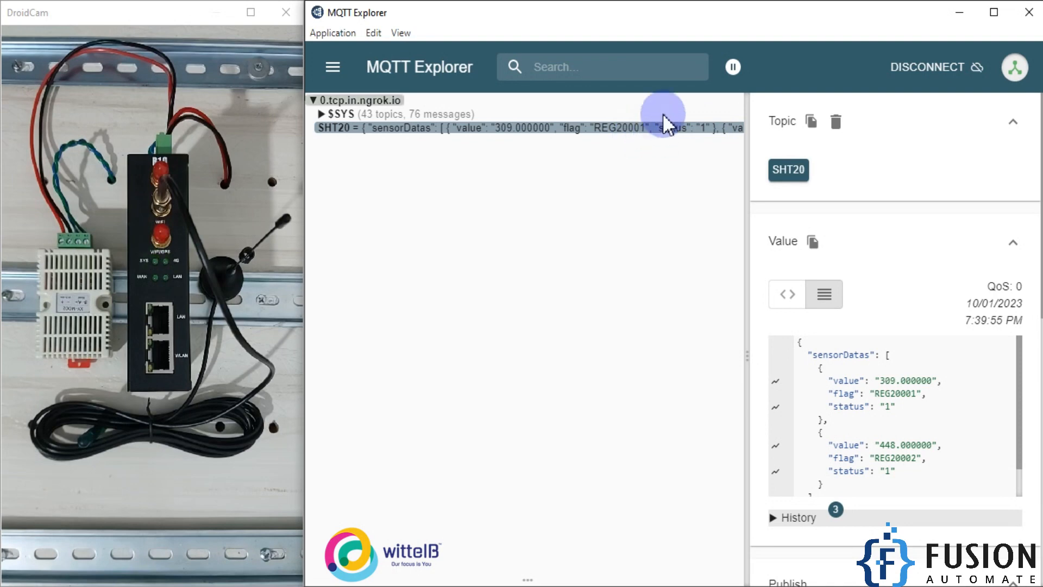
pyautogui.click(994, 17)
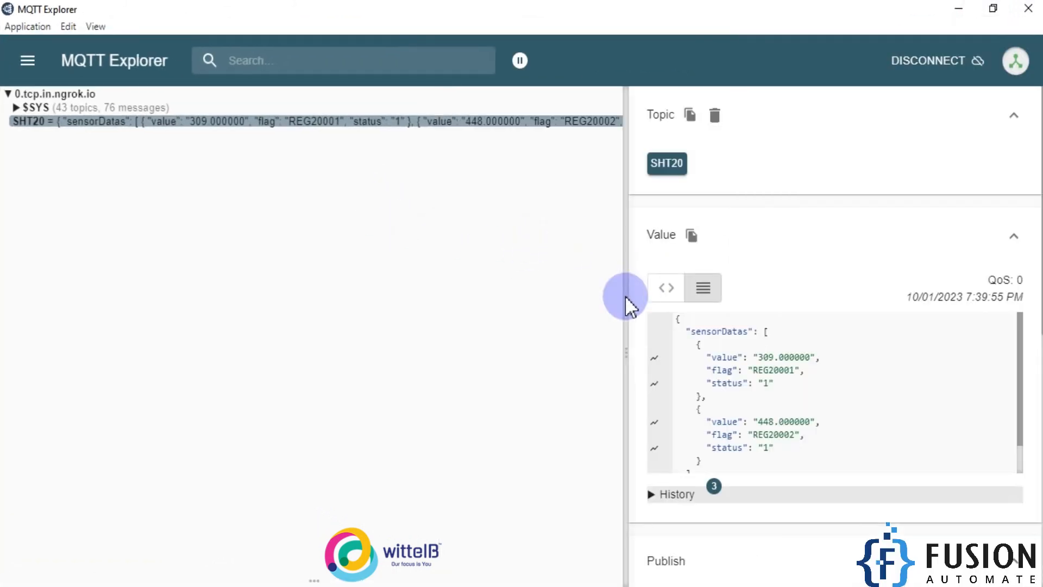
pyautogui.moveTo(628, 300); pyautogui.dragTo(703, 301)
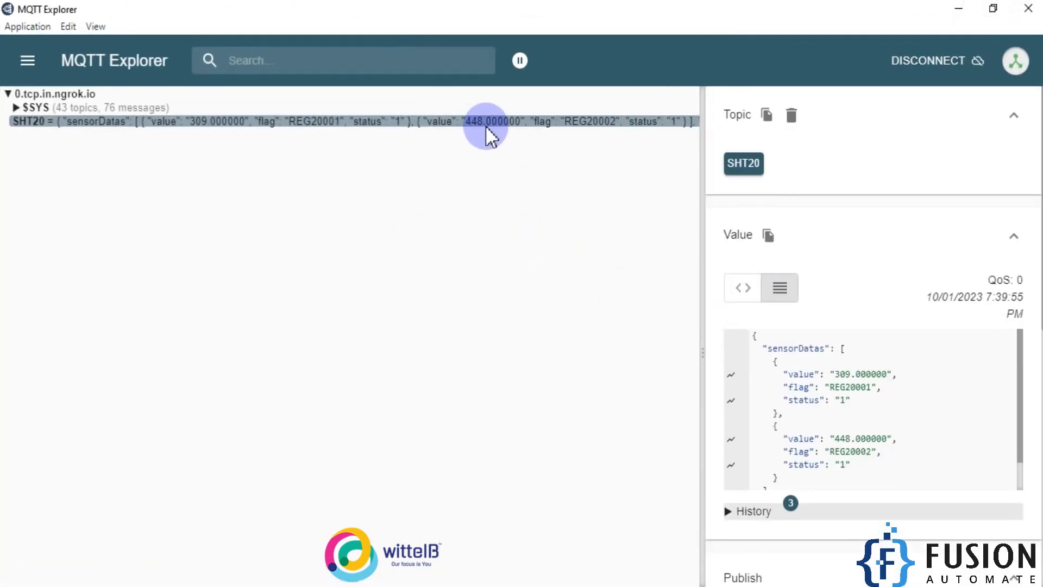
pyautogui.doubleClick(736, 14)
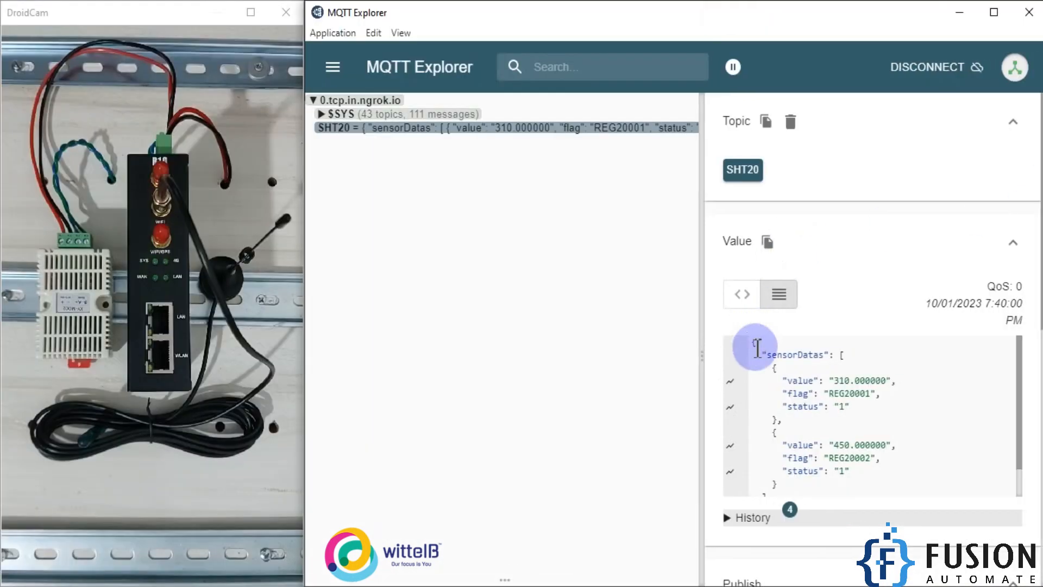
pyautogui.click(729, 380)
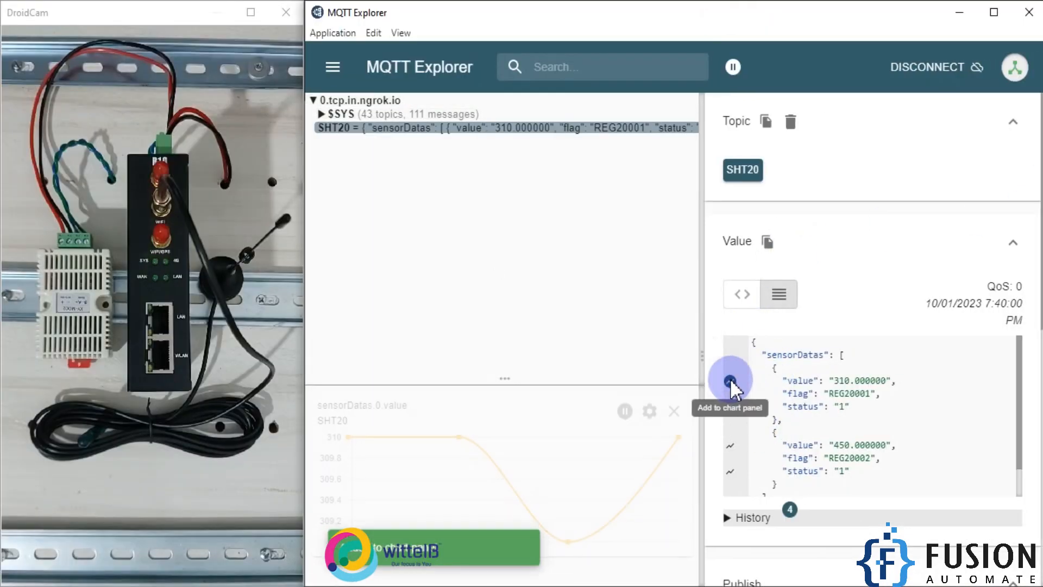
pyautogui.click(731, 447)
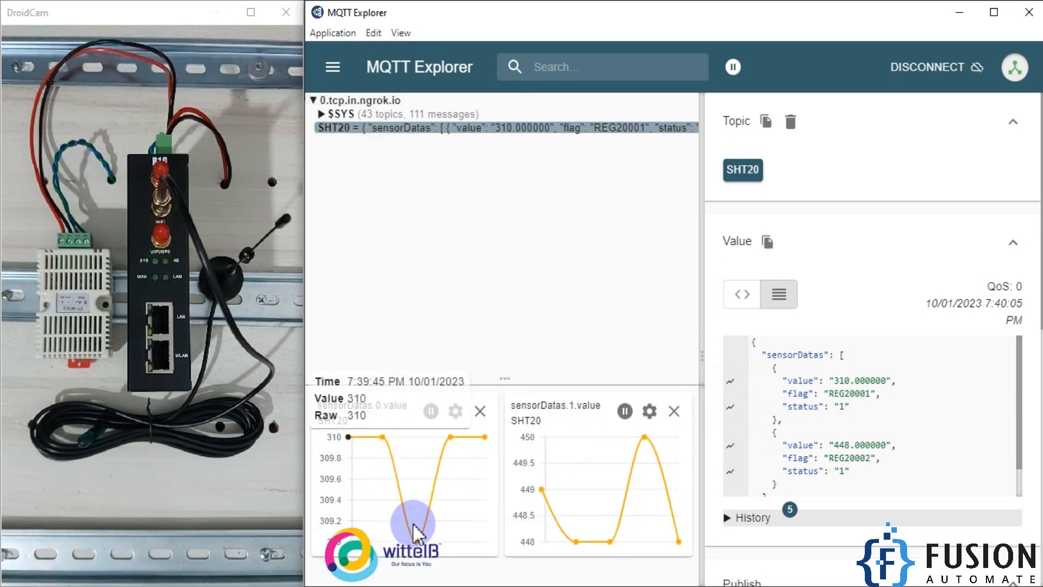
# Step: Monitor the live SHT20 temperature and humidity charts, and switch back to the gateway's web interface
pyautogui.moveTo(692, 361); pyautogui.dragTo(983, 359)
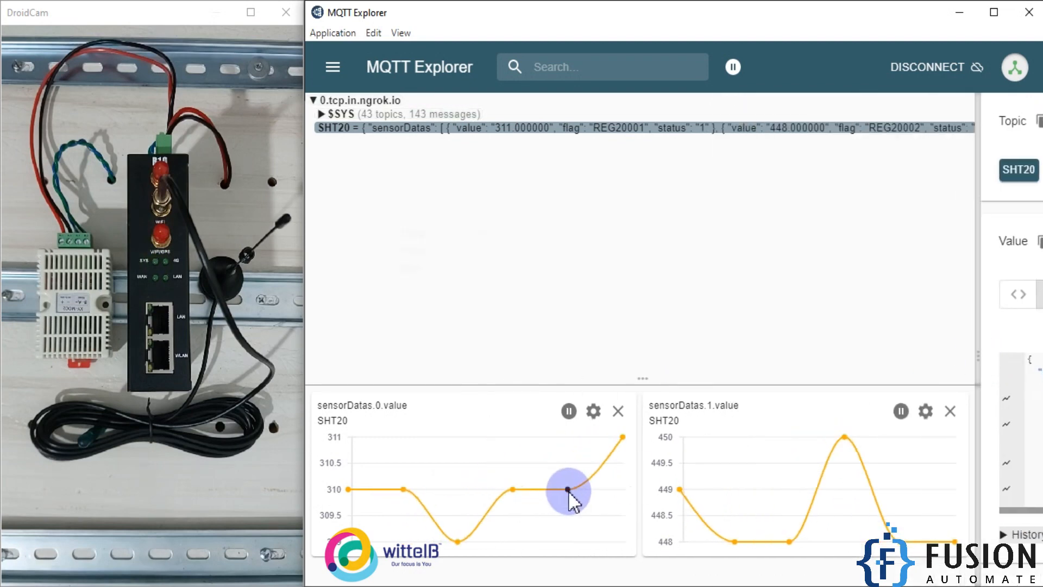
pyautogui.moveTo(569, 492)
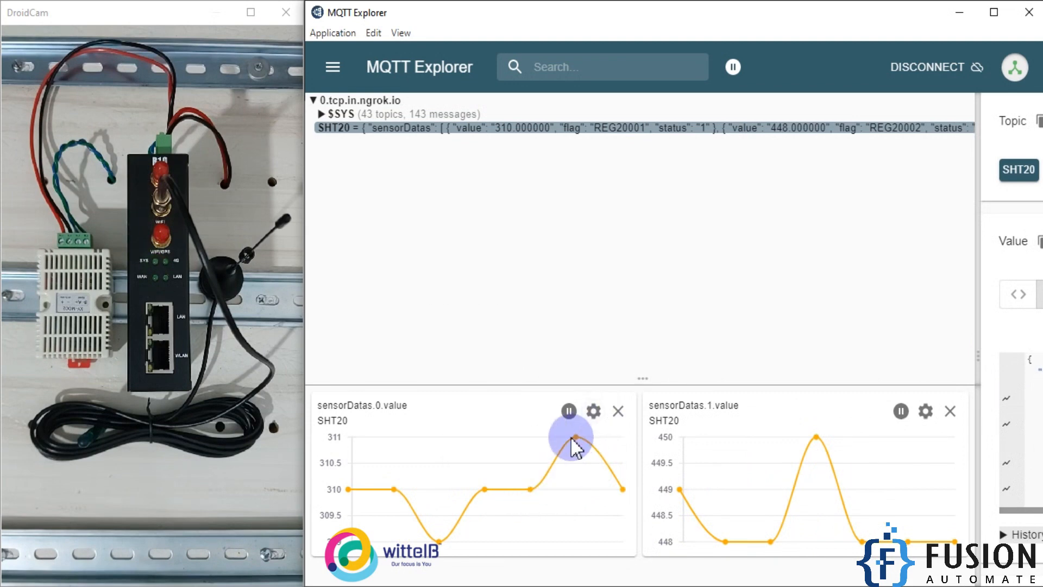
pyautogui.moveTo(577, 438)
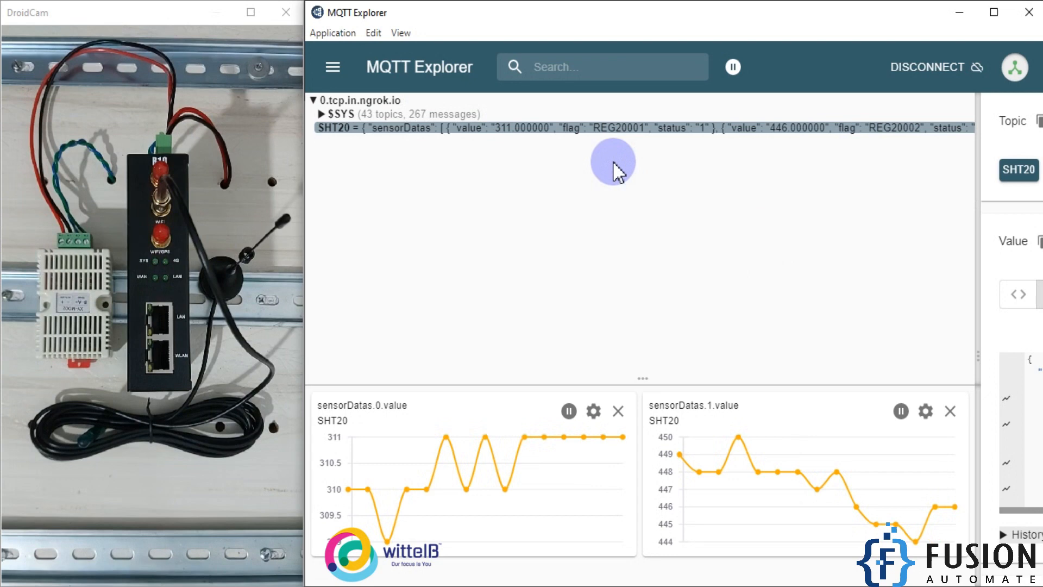
pyautogui.doubleClick(672, 128)
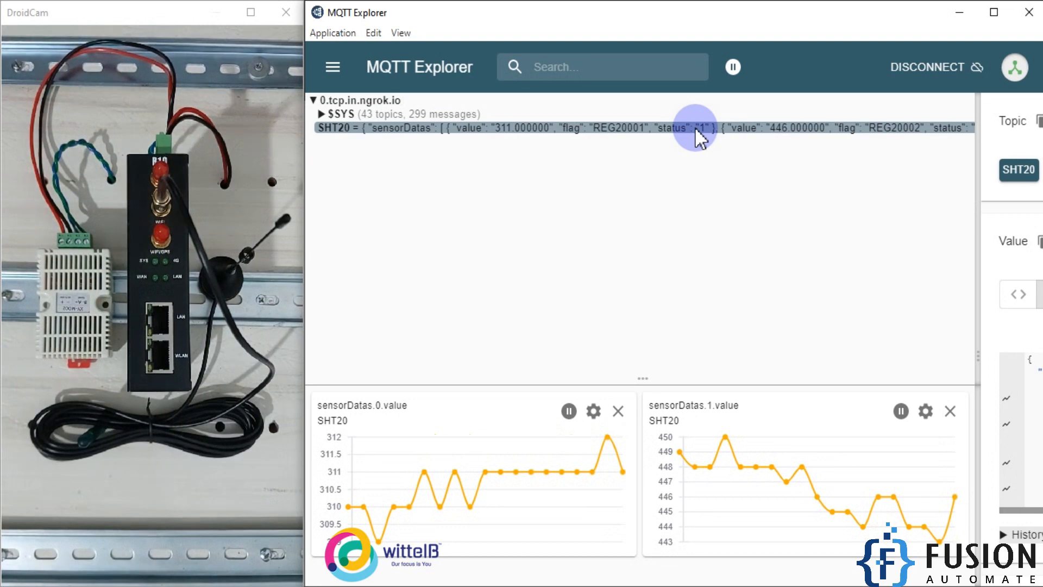
pyautogui.click(967, 11)
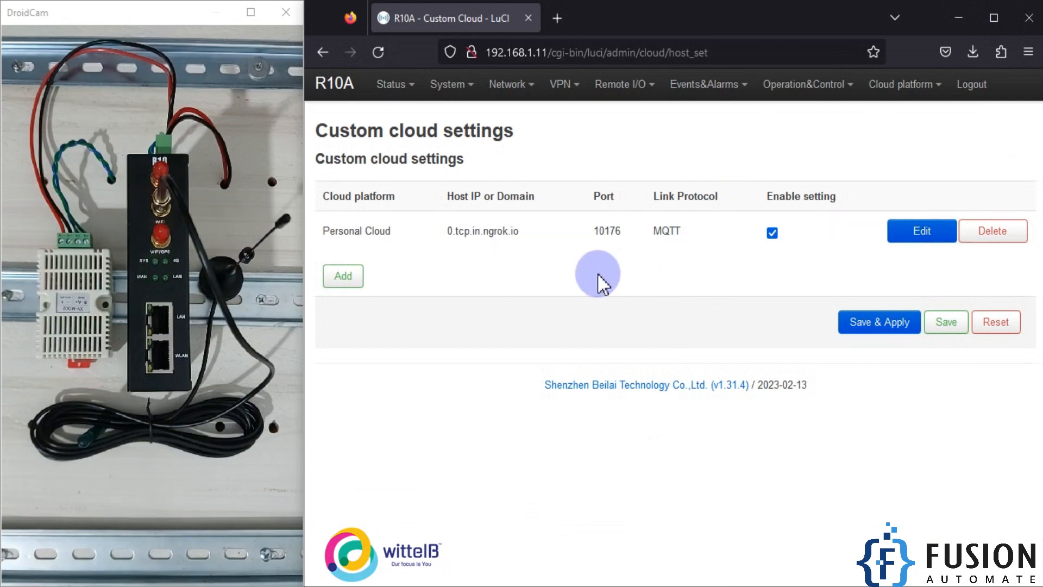
# Step: Open the Modbus Master page and inspect the SHT20 entry's register settings
pyautogui.click(644, 90)
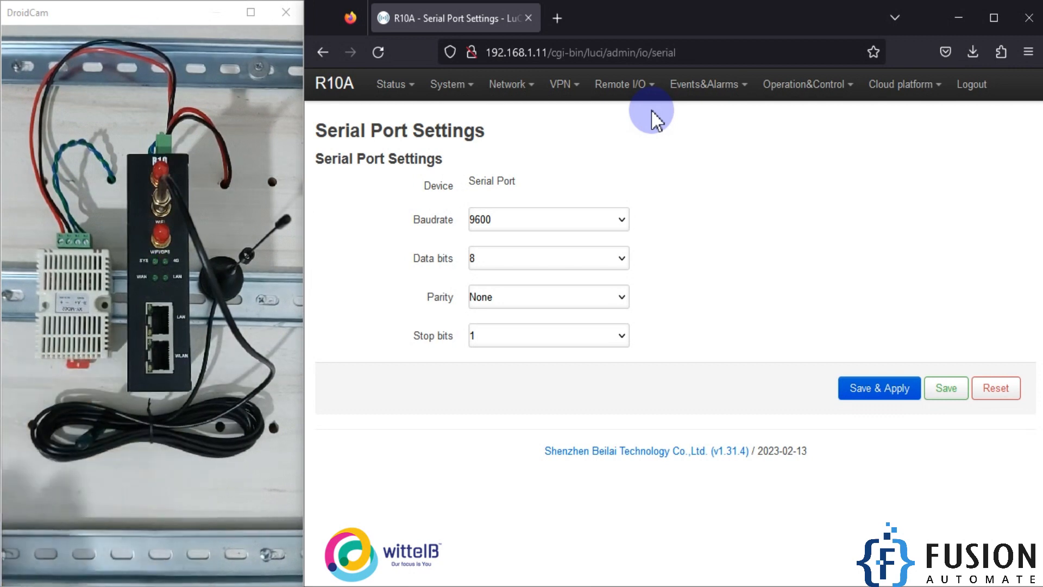
pyautogui.click(636, 84)
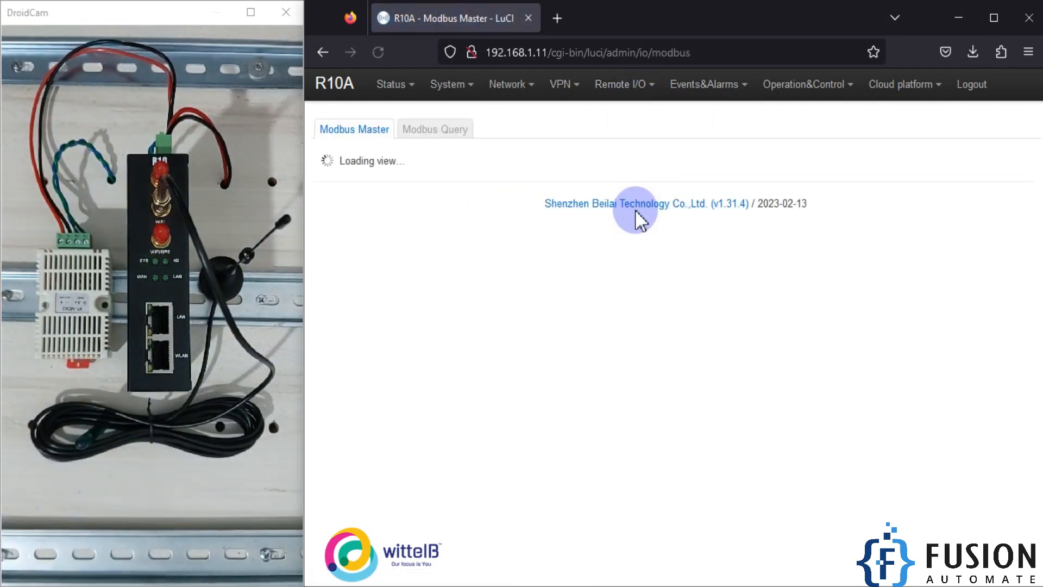
pyautogui.scroll(-3, 652, 380)
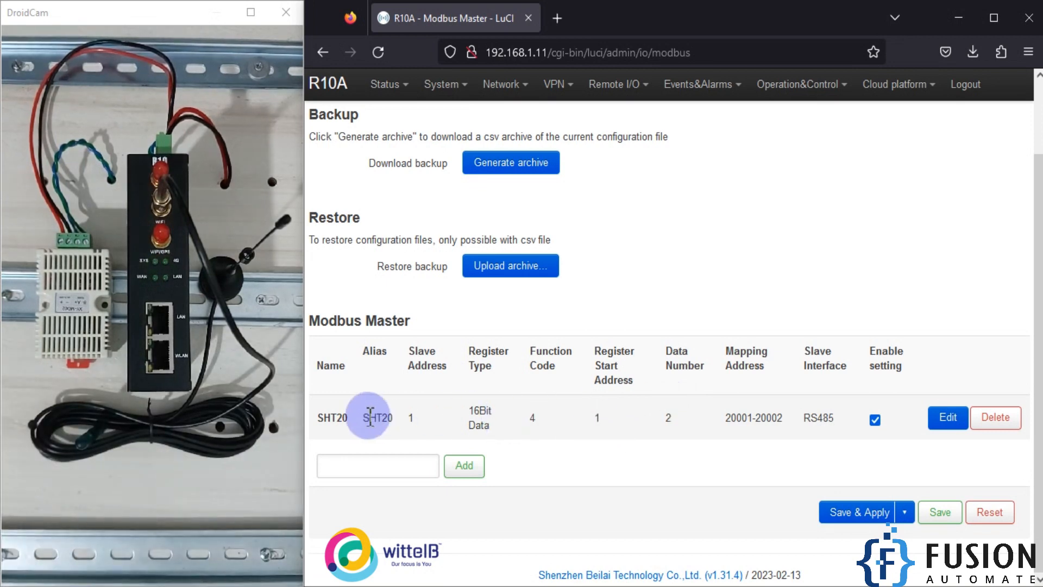
pyautogui.tripleClick(490, 411)
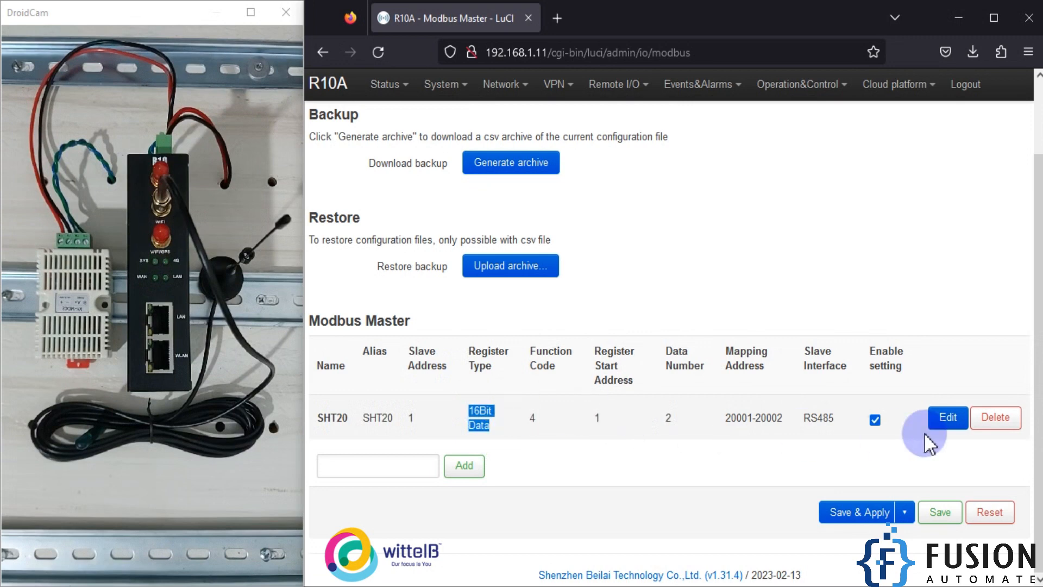
# Step: Review the SHT20 Modbus Master entry's slave address, start address and data number, and dismiss the dialog
pyautogui.click(944, 418)
pyautogui.moveTo(531, 165); pyautogui.dragTo(478, 165)
pyautogui.moveTo(524, 205); pyautogui.dragTo(496, 206)
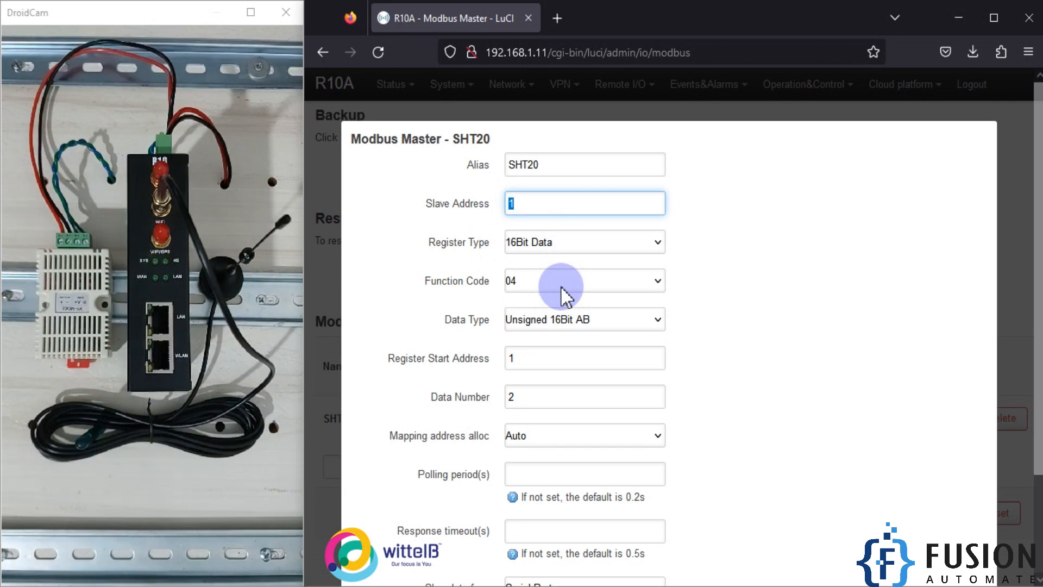
pyautogui.scroll(-2, 565, 294)
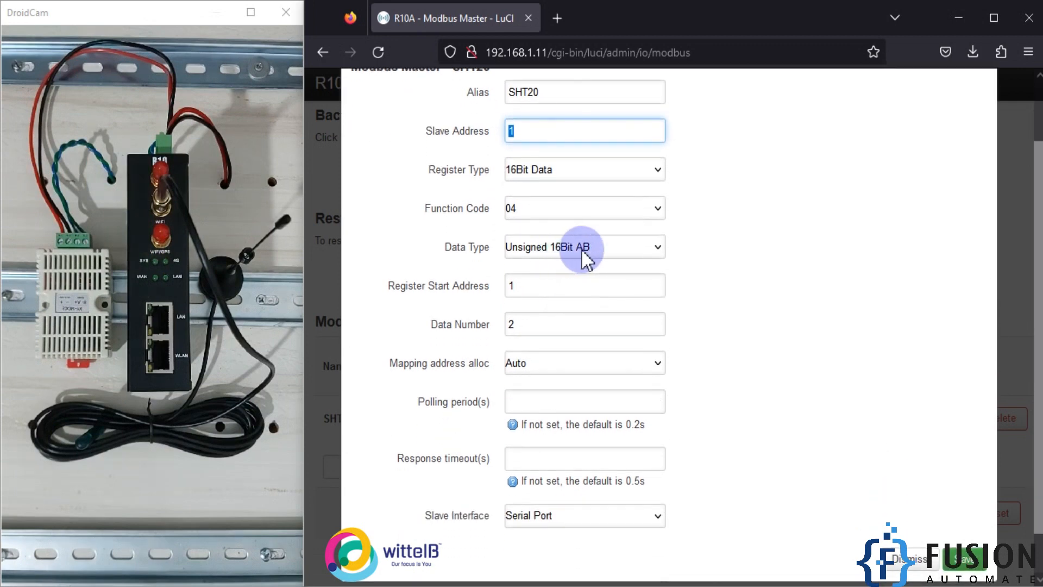
pyautogui.doubleClick(531, 285)
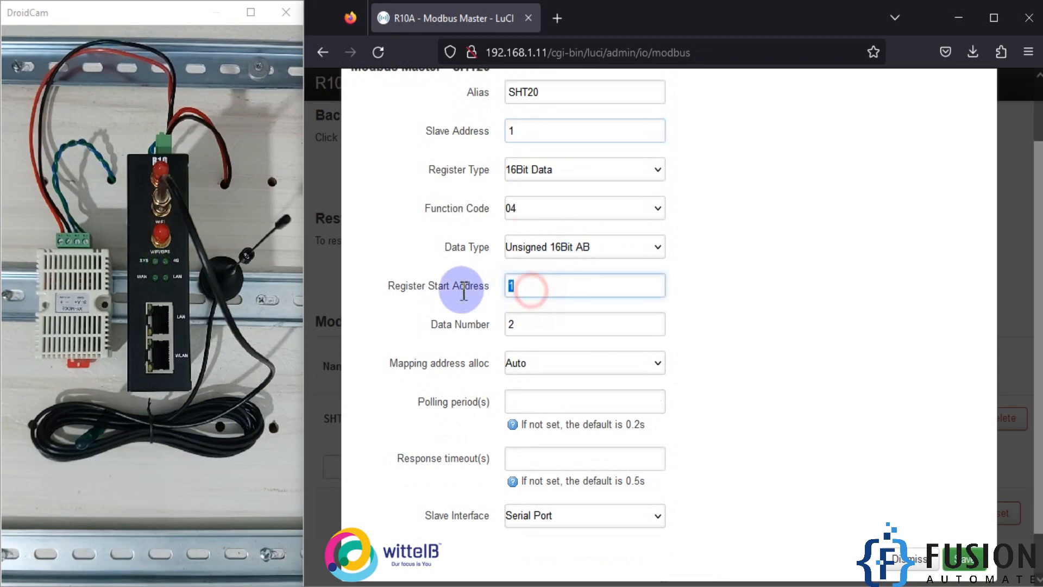
pyautogui.doubleClick(530, 323)
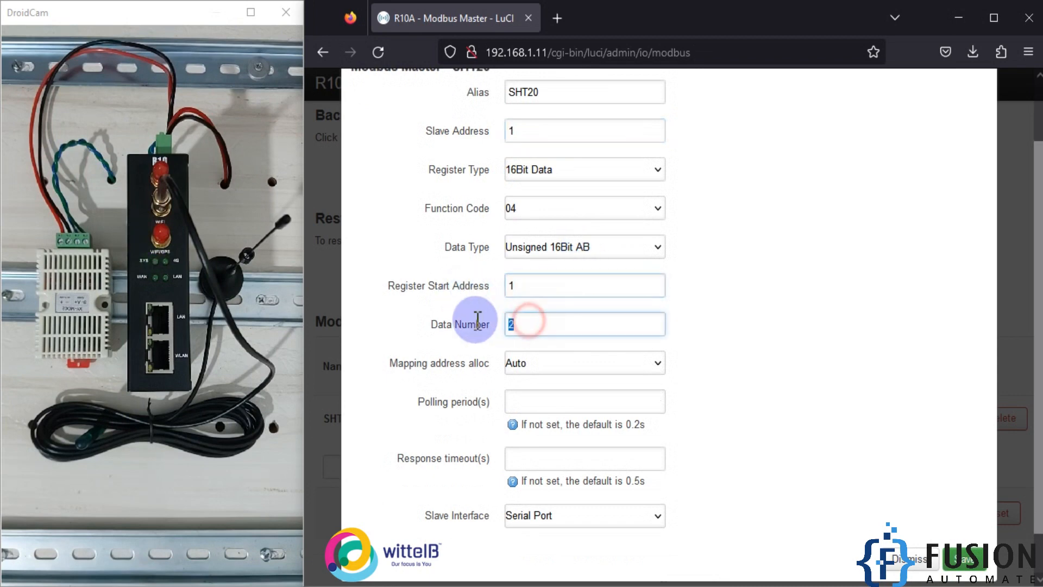
pyautogui.scroll(-1, 473, 323)
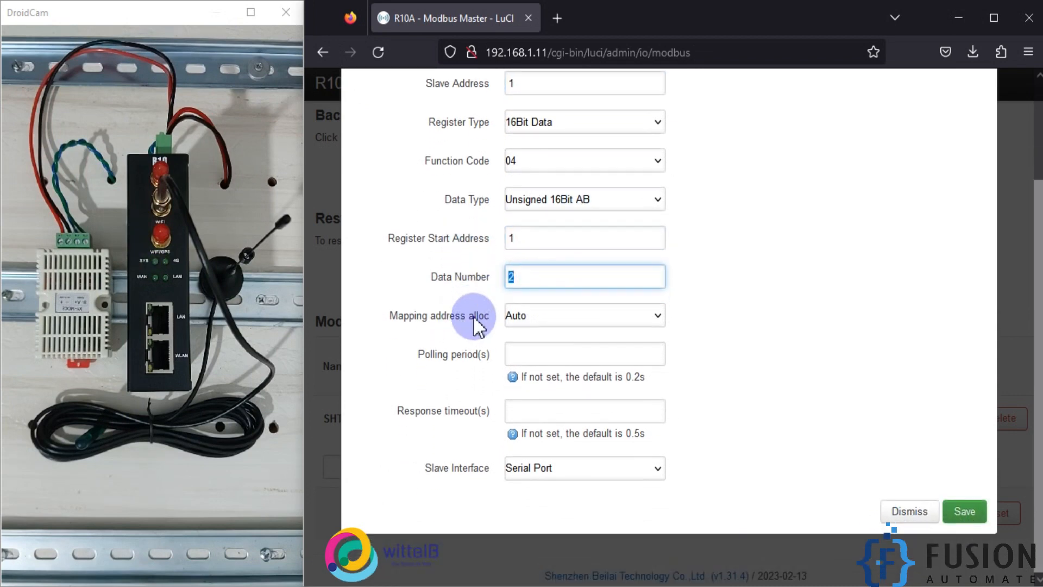
pyautogui.click(911, 516)
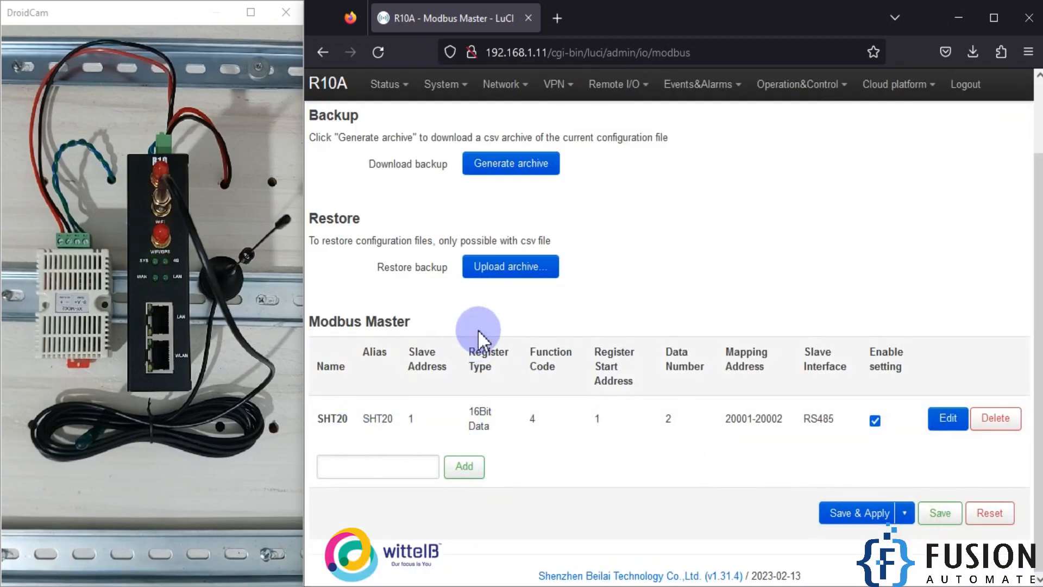
# Step: Display the RS485 channels of Numberical Type on the Modbus Query tab and save and apply
pyautogui.scroll(2, 457, 188)
pyautogui.click(437, 136)
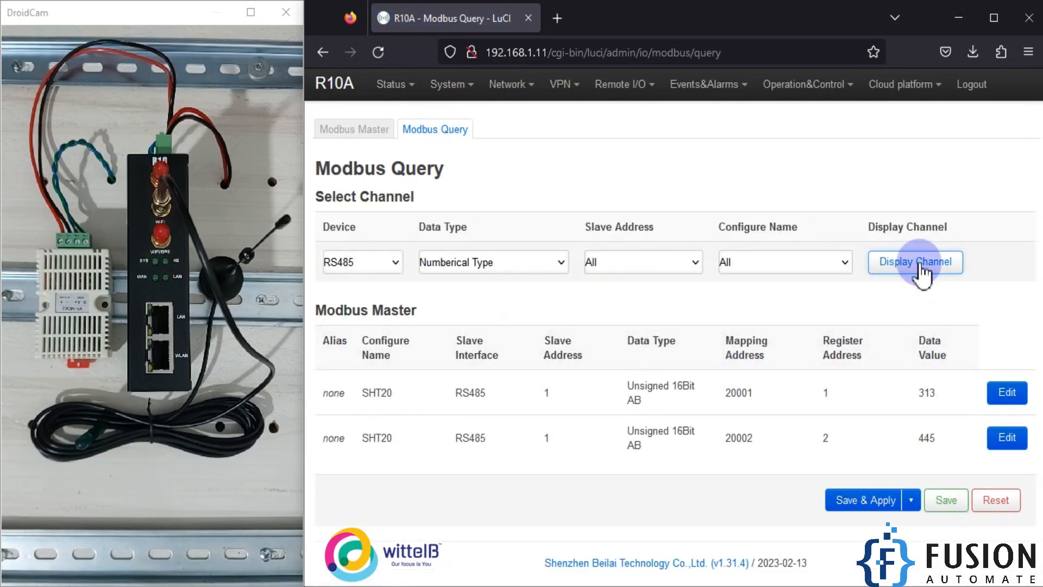
pyautogui.click(920, 265)
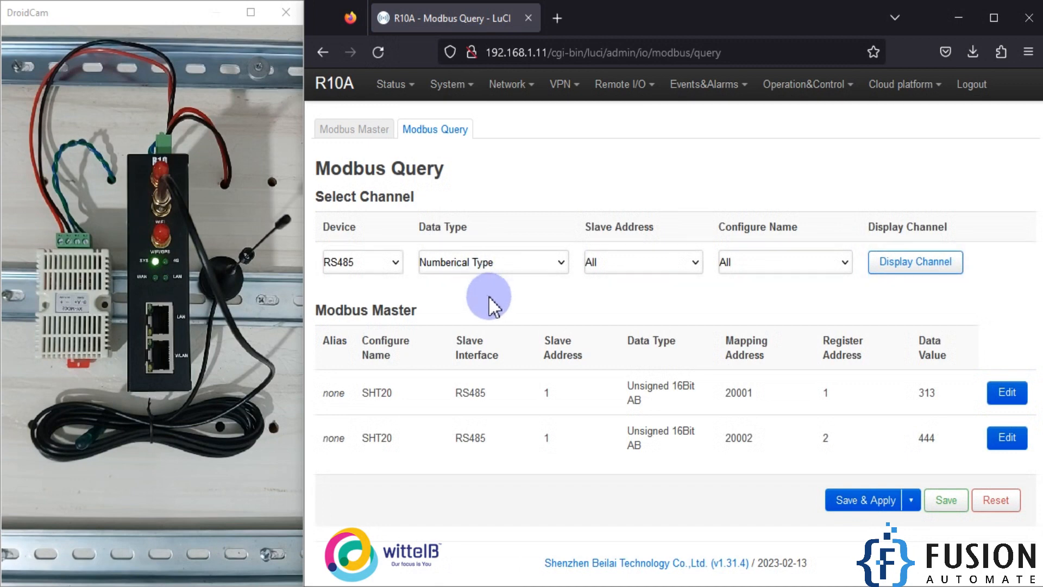
pyautogui.click(489, 263)
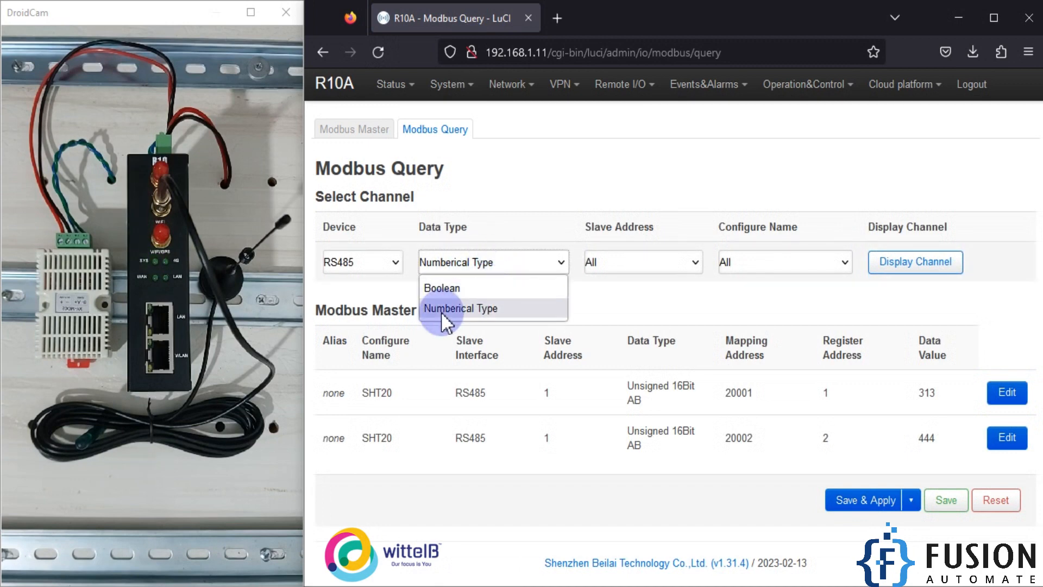
pyautogui.click(461, 309)
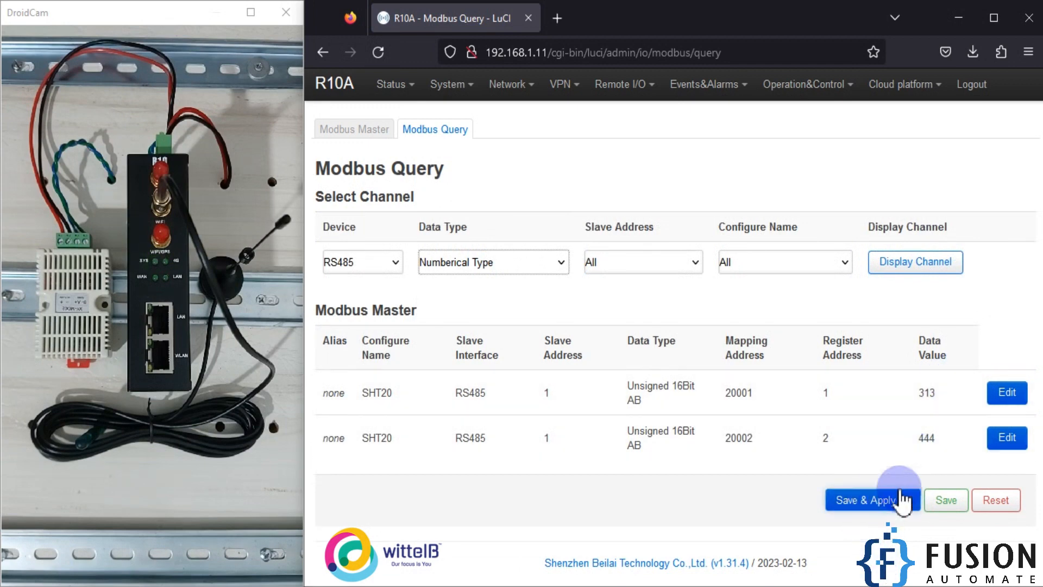
pyautogui.click(860, 503)
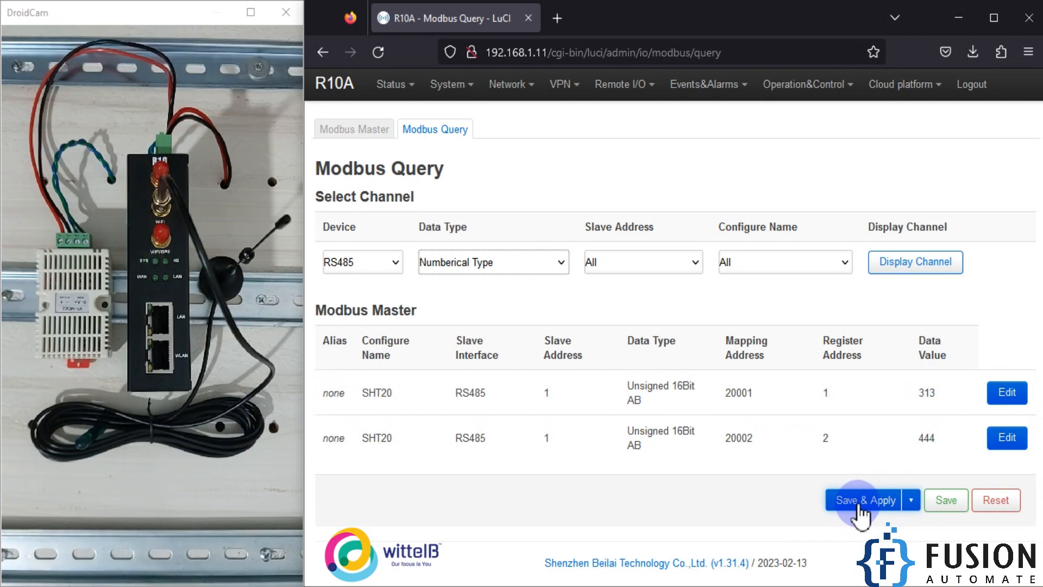
# Step: Open the Personal Cloud connection's settings for editing from the Custom Cloud page
pyautogui.moveTo(891, 90)
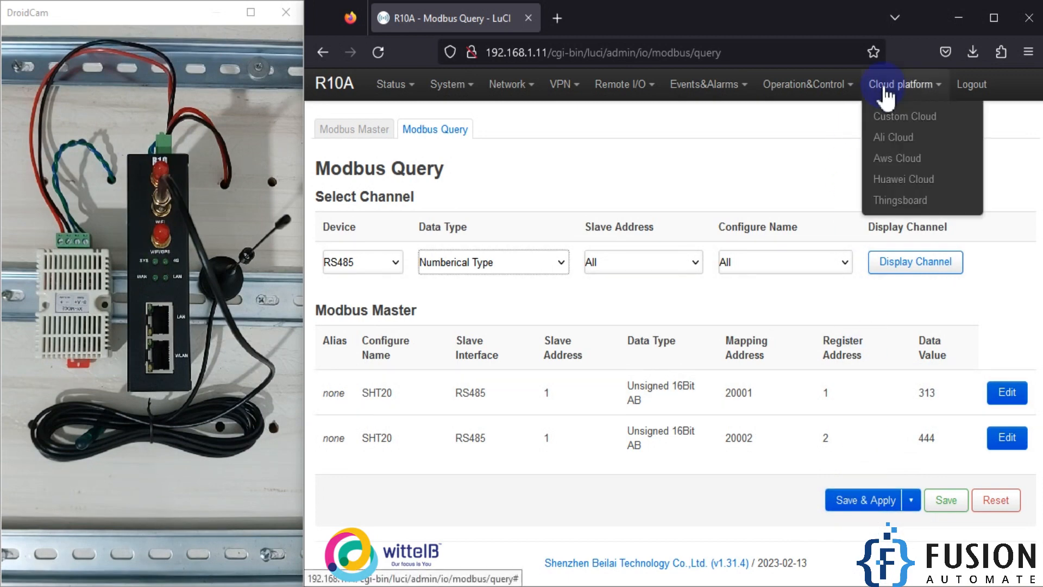
pyautogui.click(917, 116)
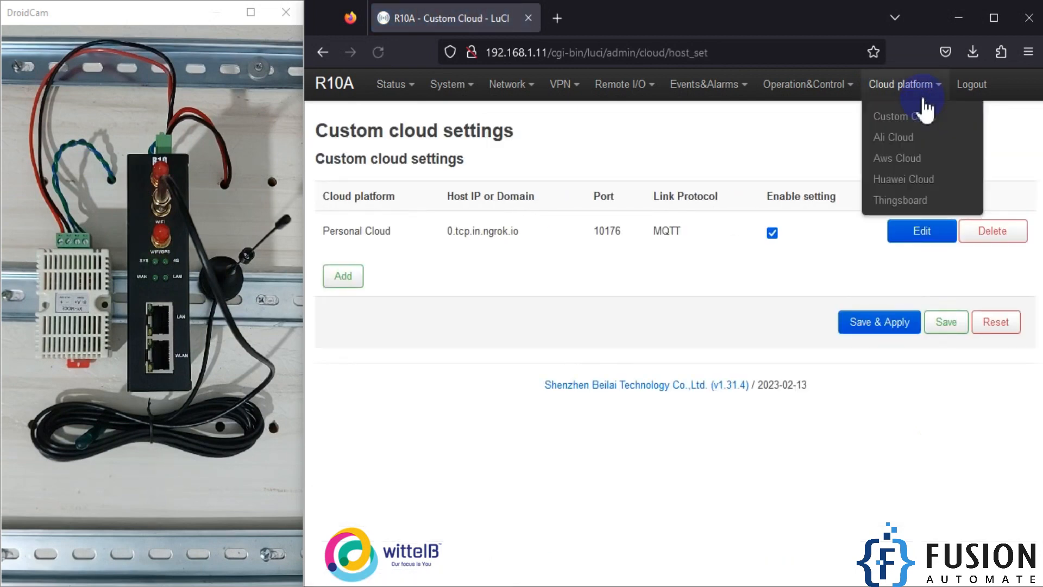
pyautogui.click(914, 184)
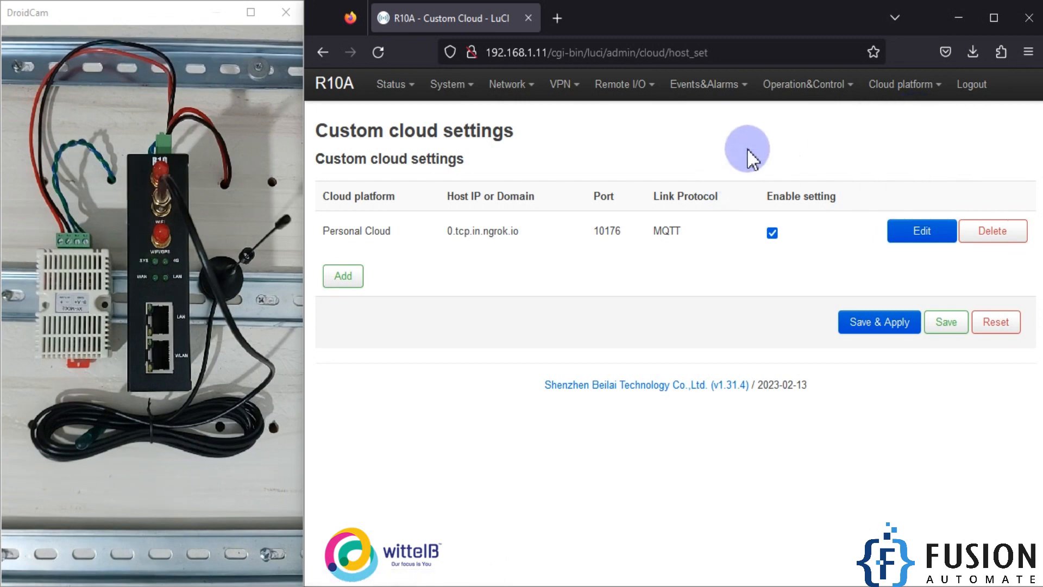
pyautogui.moveTo(902, 87)
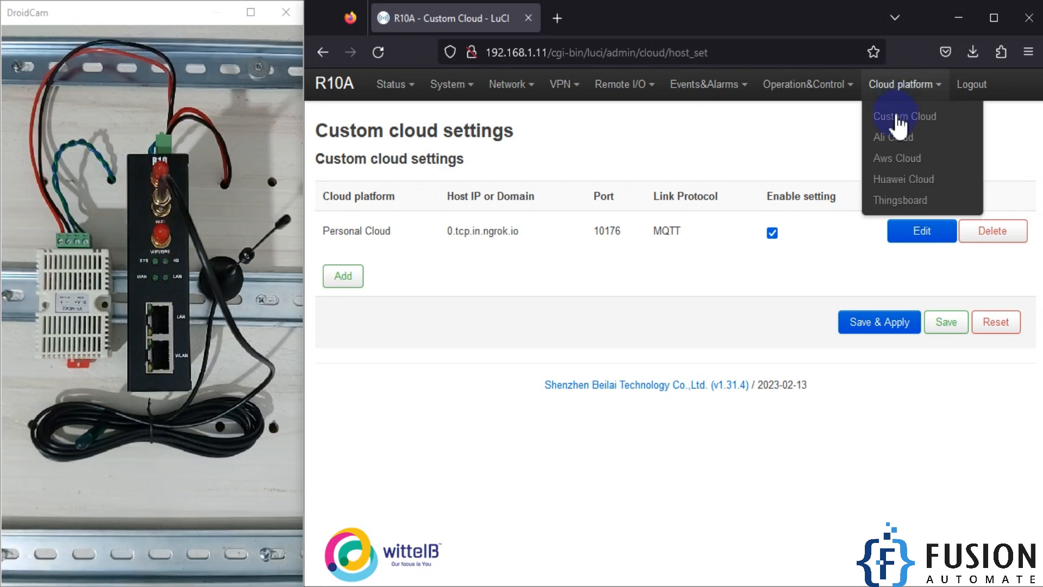
pyautogui.click(914, 119)
pyautogui.click(920, 244)
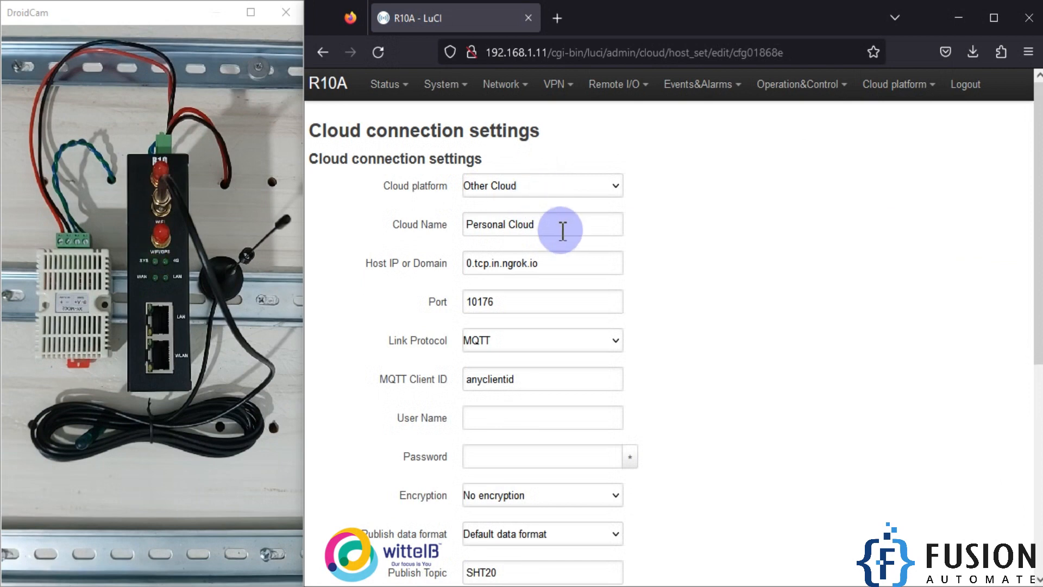
# Step: Review the cloud name, host domain and port fields of the Personal Cloud connection
pyautogui.moveTo(559, 226); pyautogui.dragTo(415, 226)
pyautogui.click(575, 260)
pyautogui.moveTo(575, 260); pyautogui.dragTo(414, 263)
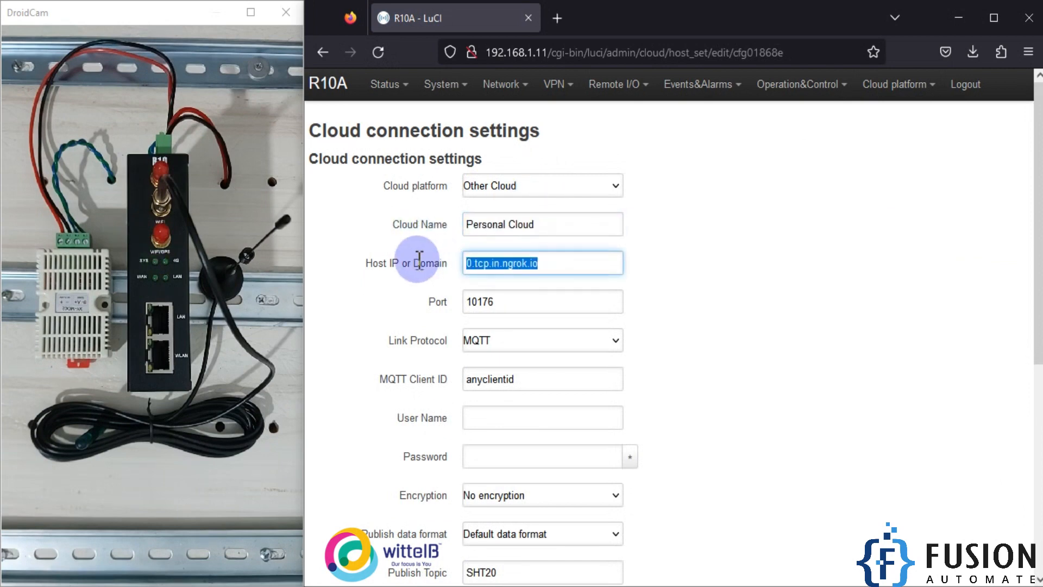
pyautogui.moveTo(545, 298); pyautogui.dragTo(448, 301)
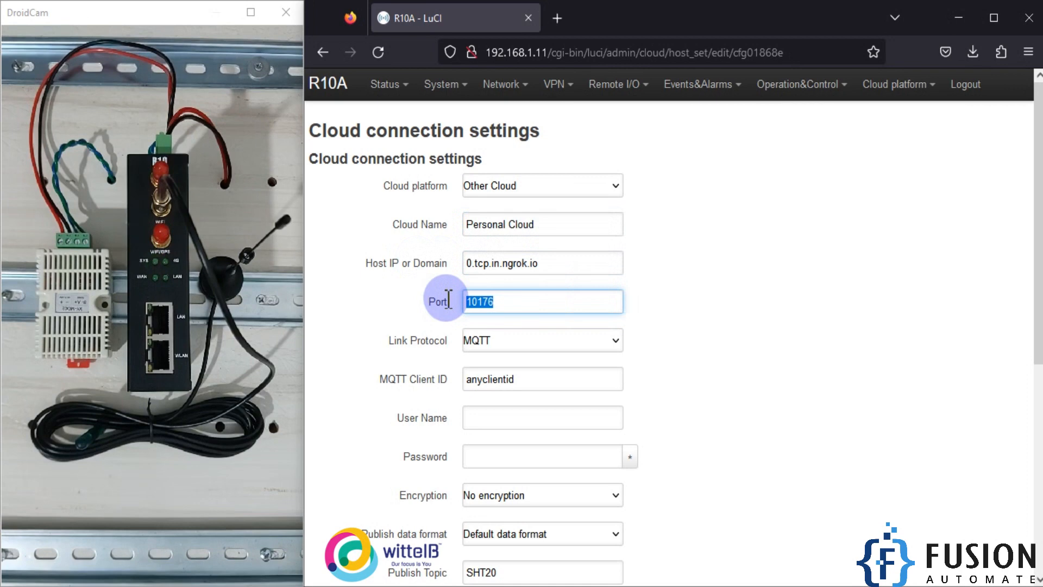
pyautogui.moveTo(596, 263); pyautogui.dragTo(363, 256)
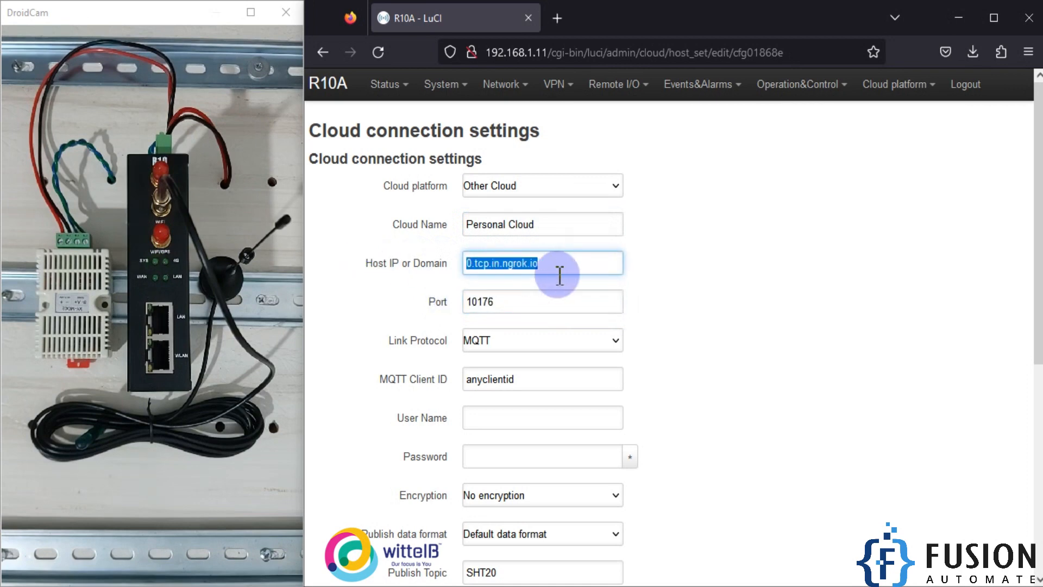
# Step: Review the Personal Cloud connection's MQTT client ID, publish and subscribe topics, publish period and data packing options
pyautogui.scroll(-3, 572, 275)
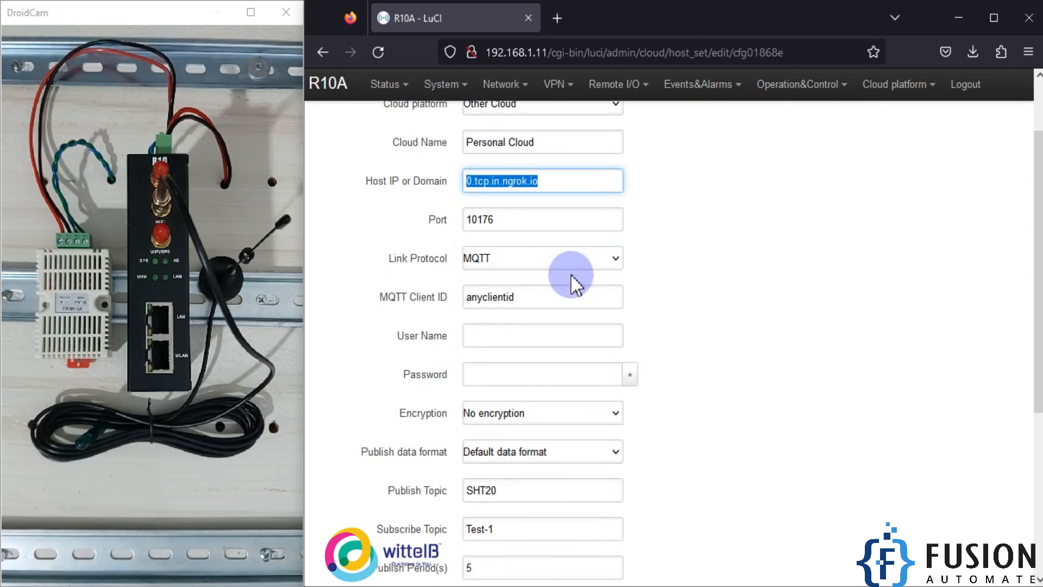
pyautogui.moveTo(530, 298); pyautogui.dragTo(408, 307)
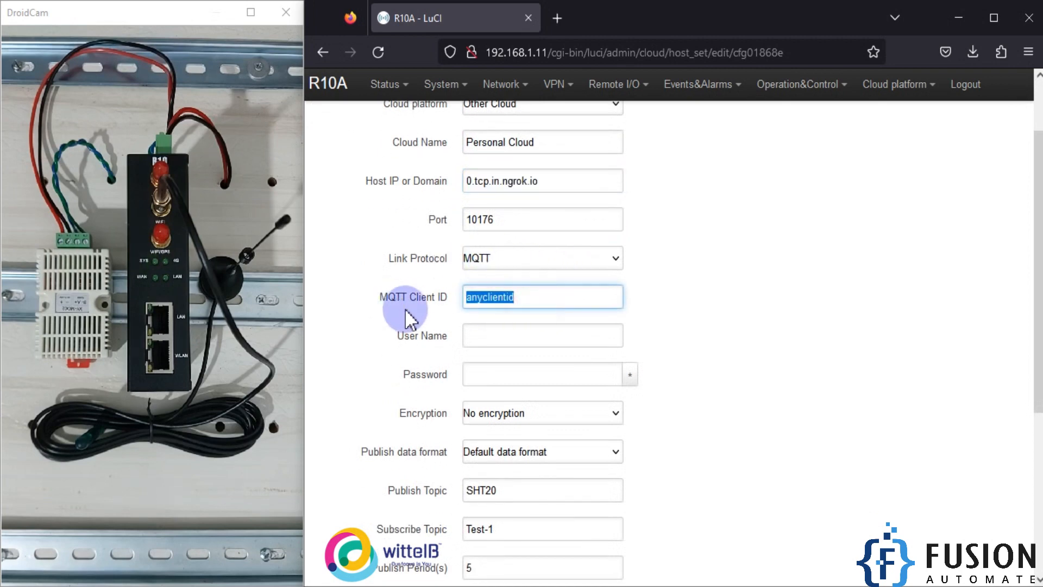
pyautogui.click(538, 300)
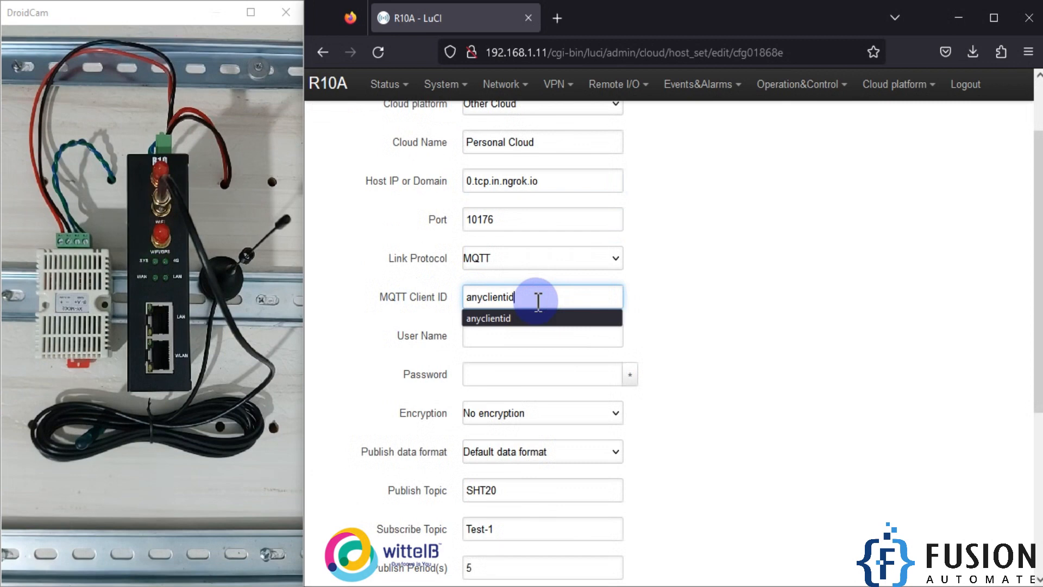
pyautogui.click(647, 298)
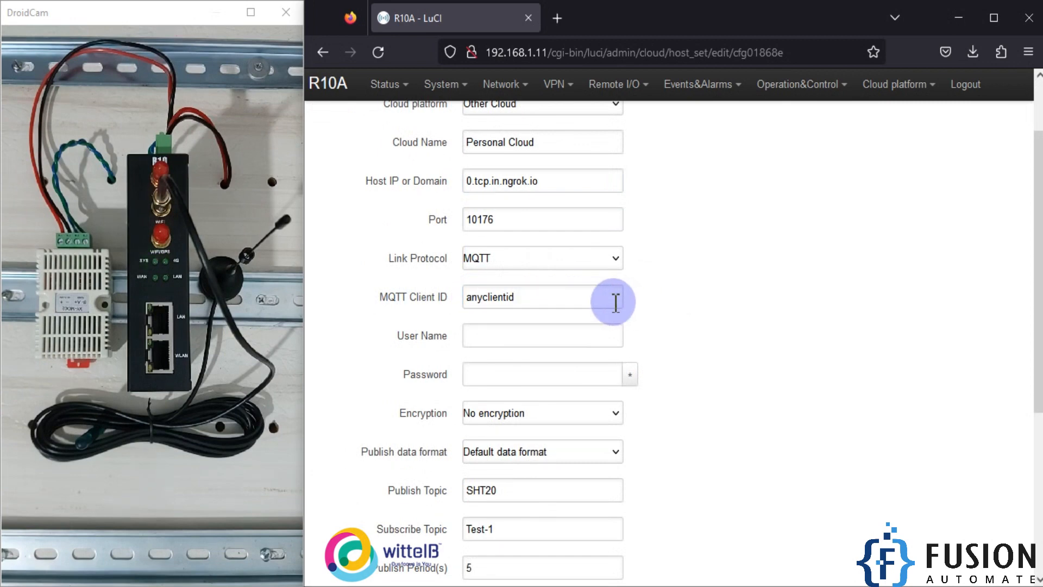
pyautogui.moveTo(587, 299); pyautogui.dragTo(462, 298)
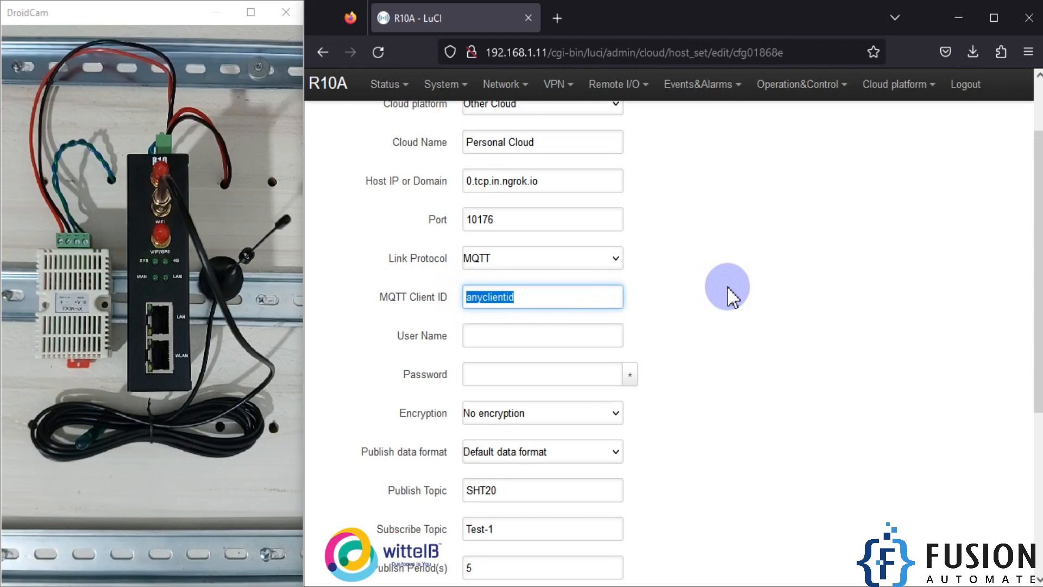
pyautogui.scroll(-2, 727, 286)
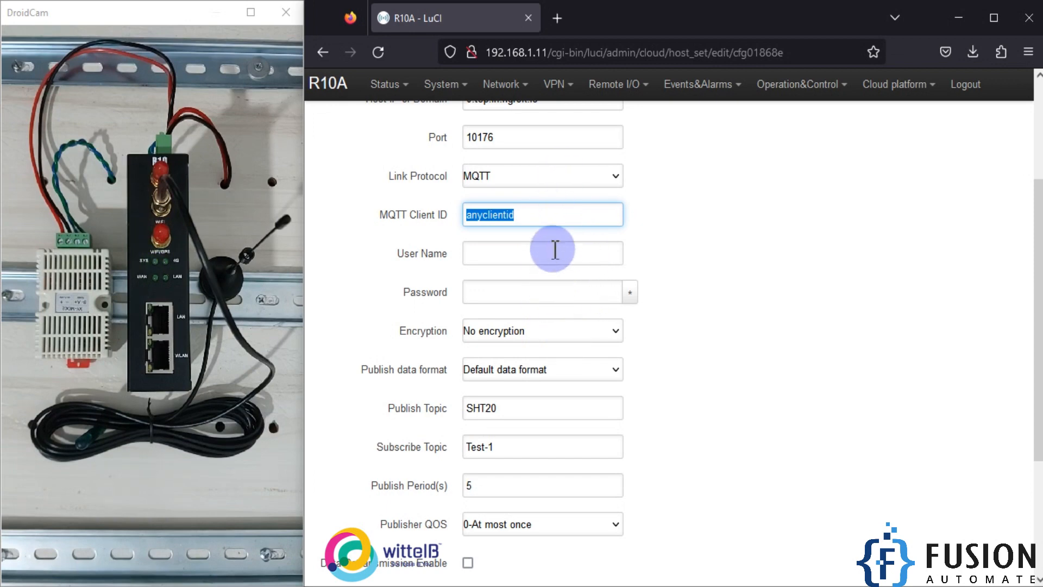
pyautogui.scroll(-2, 535, 290)
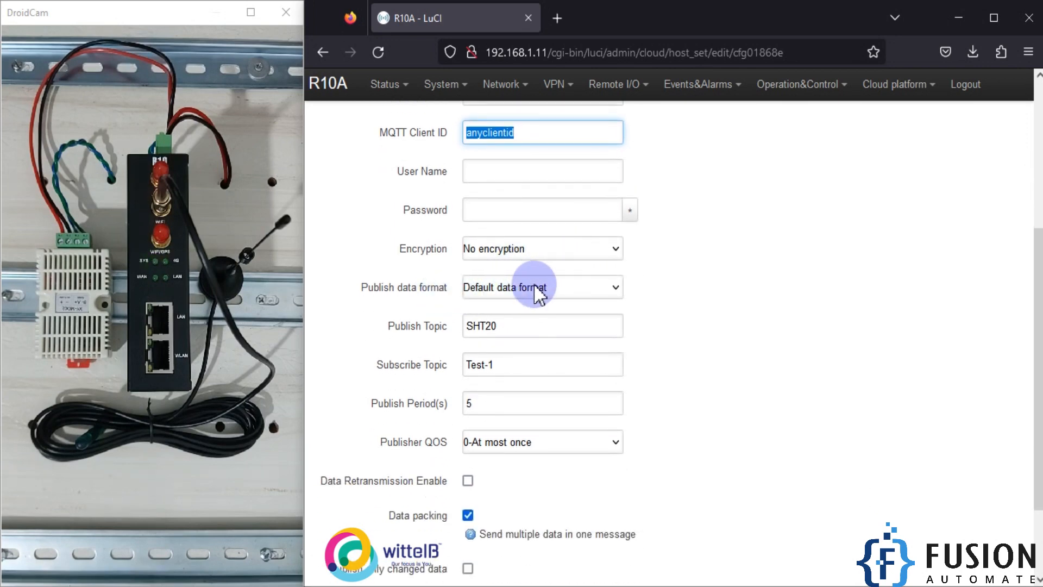
# Step: Switch to MQTT Explorer and examine the SHT20 topic's JSON payload values and flags
pyautogui.click(297, 586)
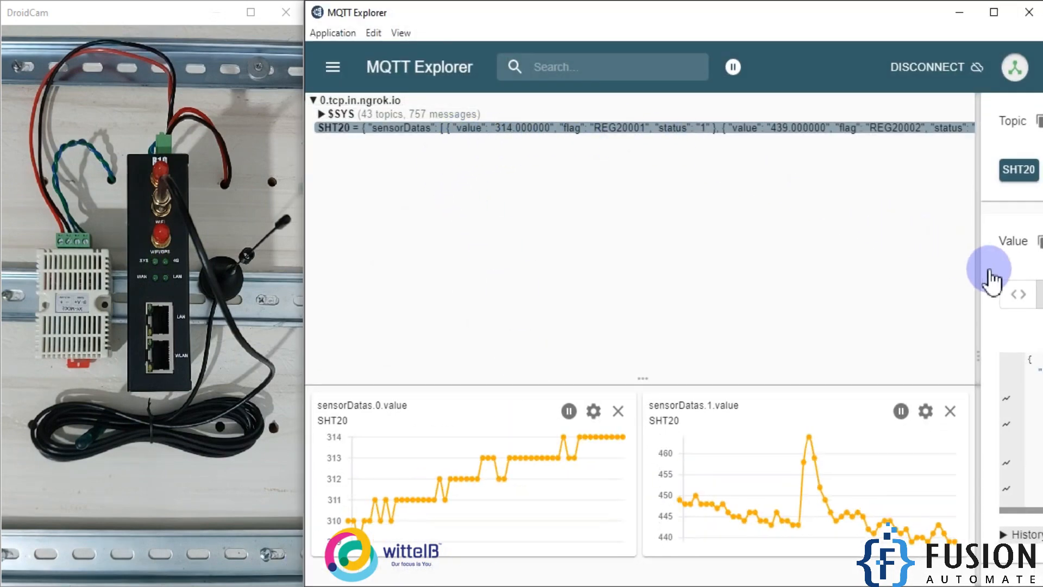
pyautogui.moveTo(978, 274); pyautogui.dragTo(312, 286)
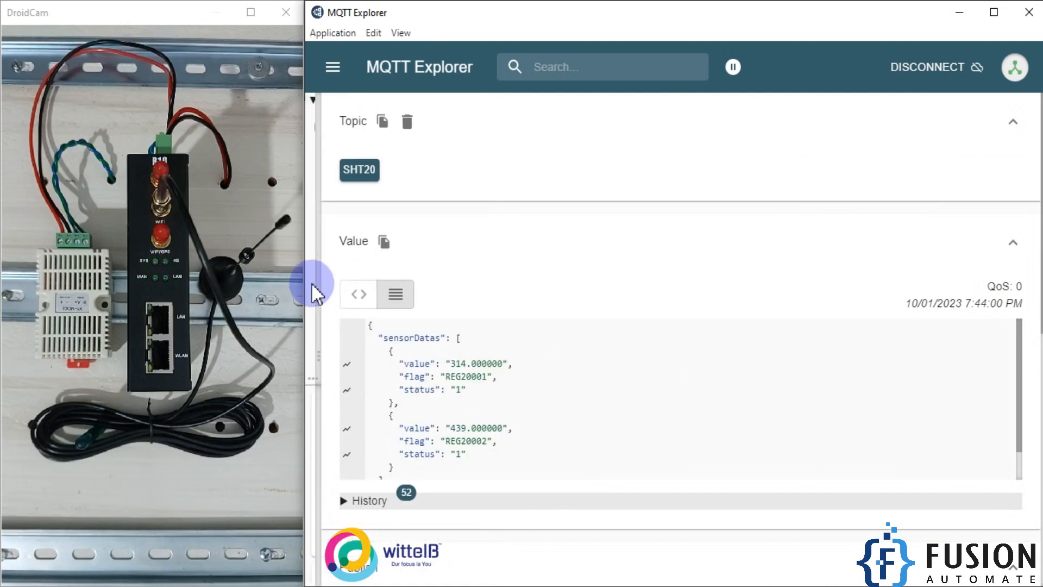
pyautogui.scroll(-1, 514, 393)
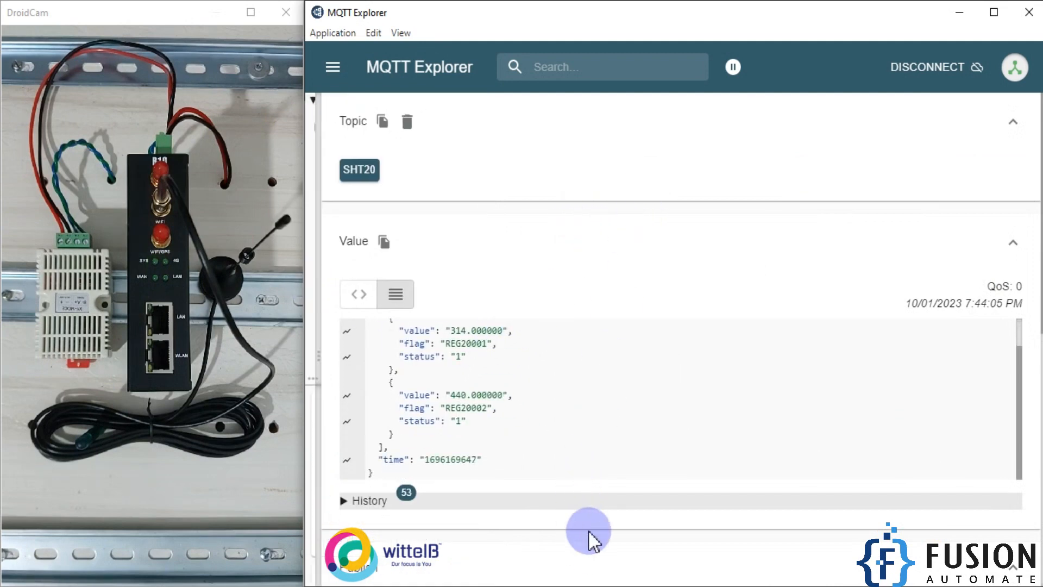
pyautogui.scroll(-5, 641, 451)
pyautogui.scroll(5, 662, 435)
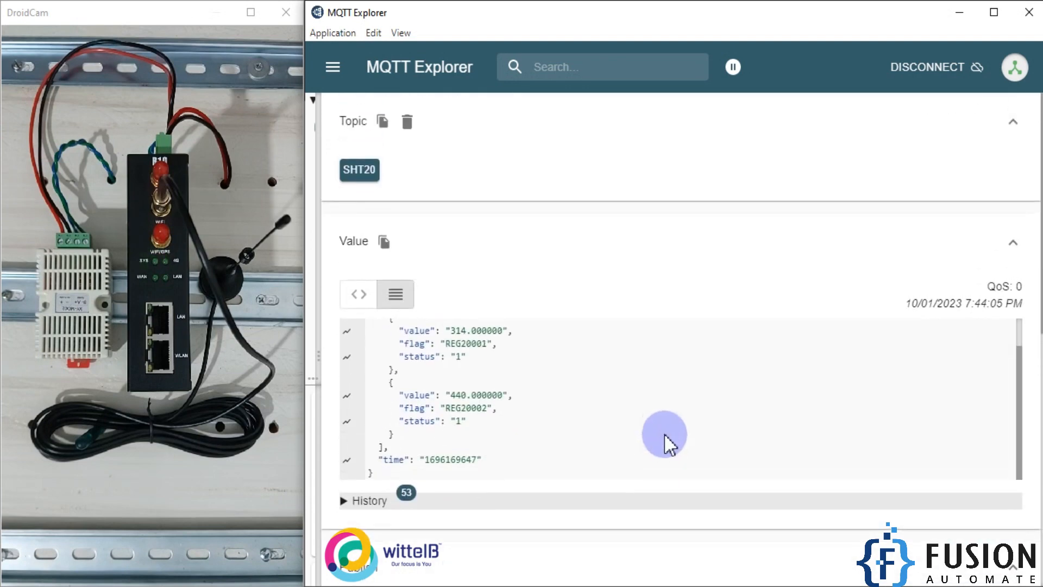
pyautogui.click(402, 348)
pyautogui.scroll(2, 439, 379)
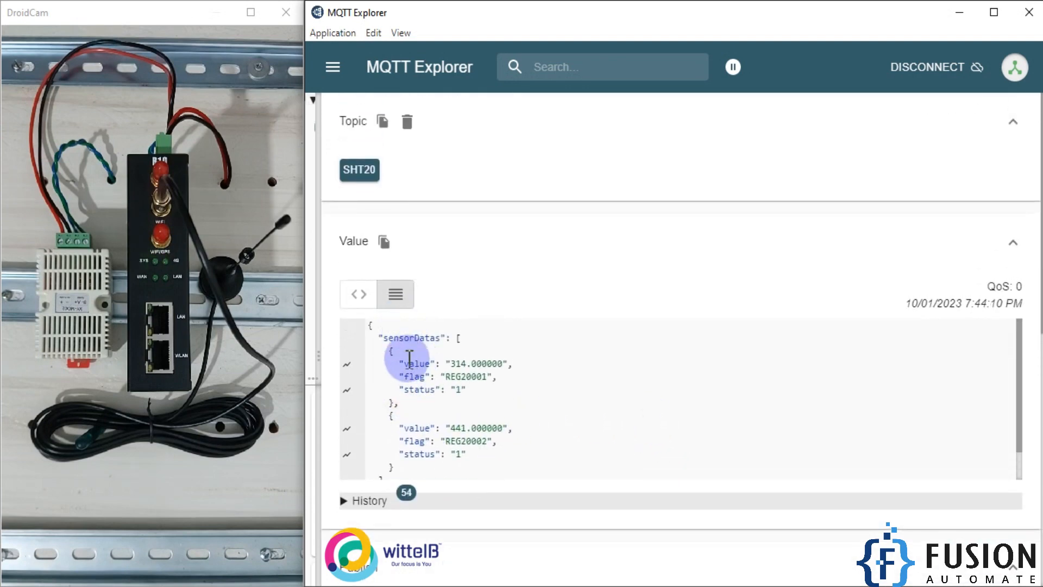
pyautogui.click(369, 324)
pyautogui.moveTo(383, 348); pyautogui.dragTo(455, 531)
pyautogui.click(493, 435)
pyautogui.doubleClick(453, 459)
pyautogui.doubleClick(476, 395)
pyautogui.moveTo(435, 422); pyautogui.dragTo(474, 421)
pyautogui.moveTo(406, 355); pyautogui.dragTo(462, 345)
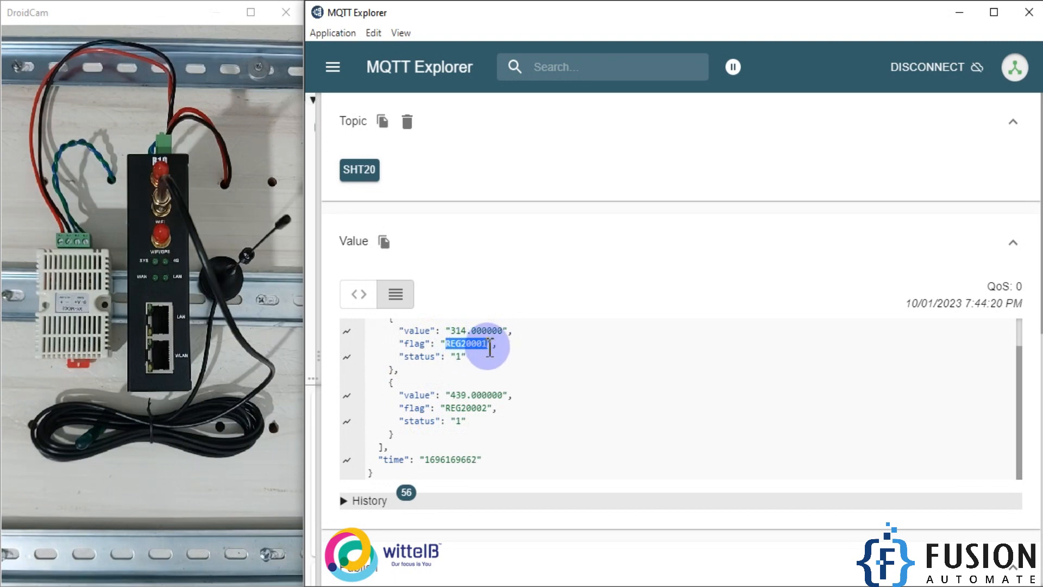
# Step: Switch back to the browser and return to the Custom Cloud overview without saving the connection
pyautogui.click(194, 586)
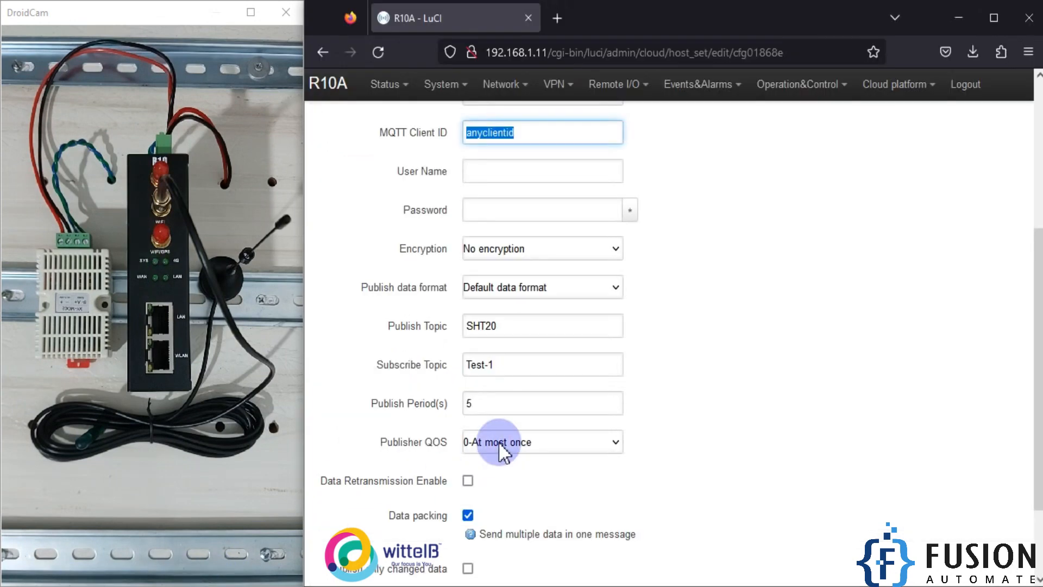
pyautogui.scroll(-3, 498, 441)
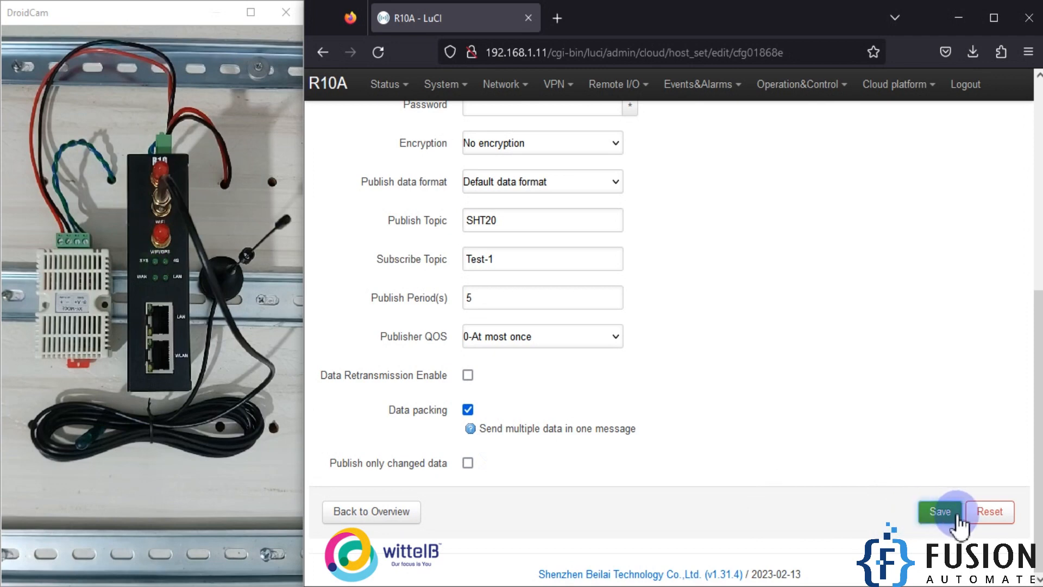
pyautogui.click(356, 513)
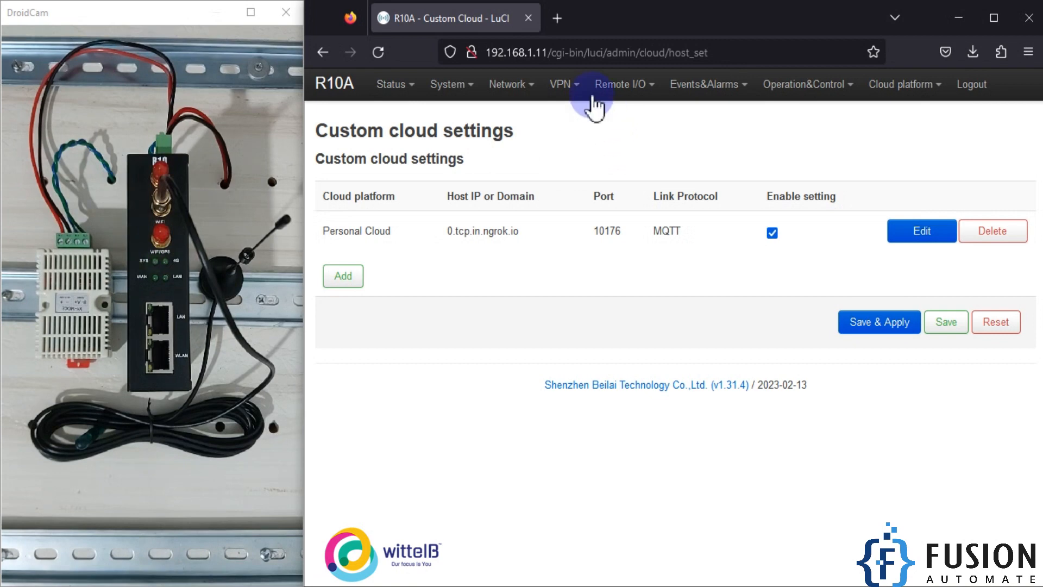
# Step: Open the Modbus Master page and examine the SHT20 entry's mapping address range
pyautogui.moveTo(601, 99)
pyautogui.click(613, 202)
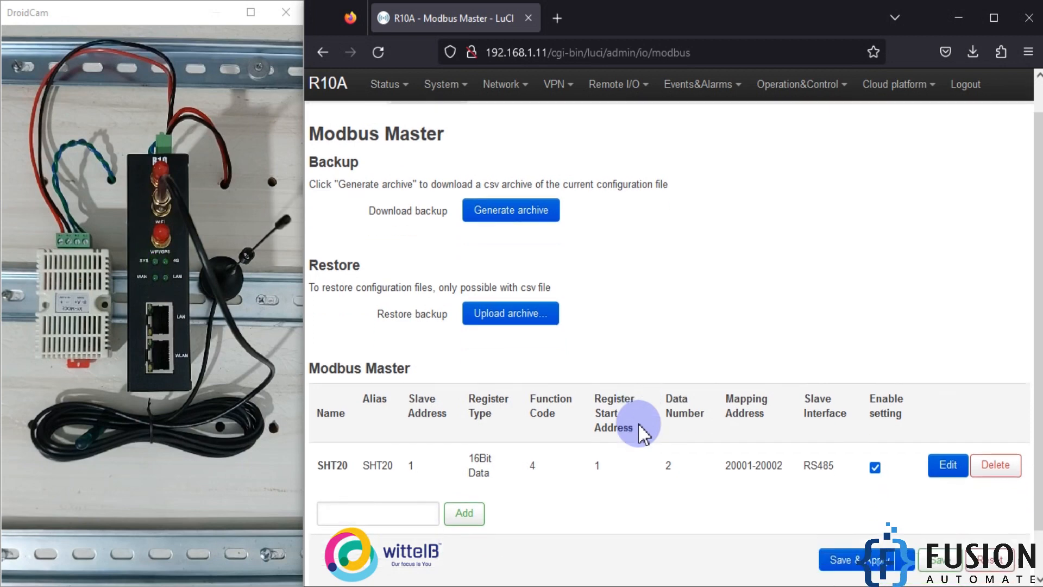
pyautogui.scroll(-2, 640, 419)
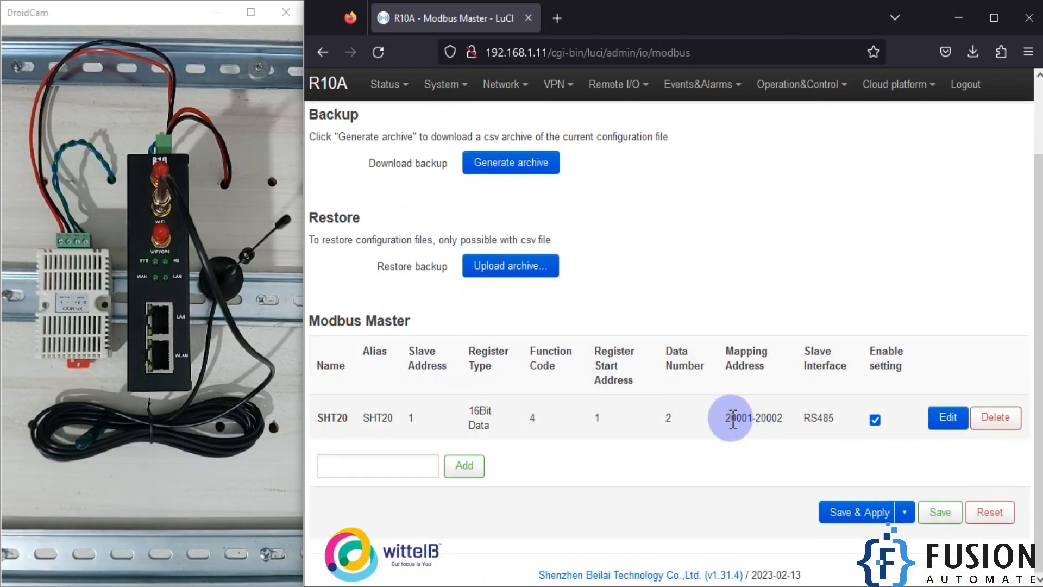
pyautogui.moveTo(733, 419); pyautogui.dragTo(747, 419)
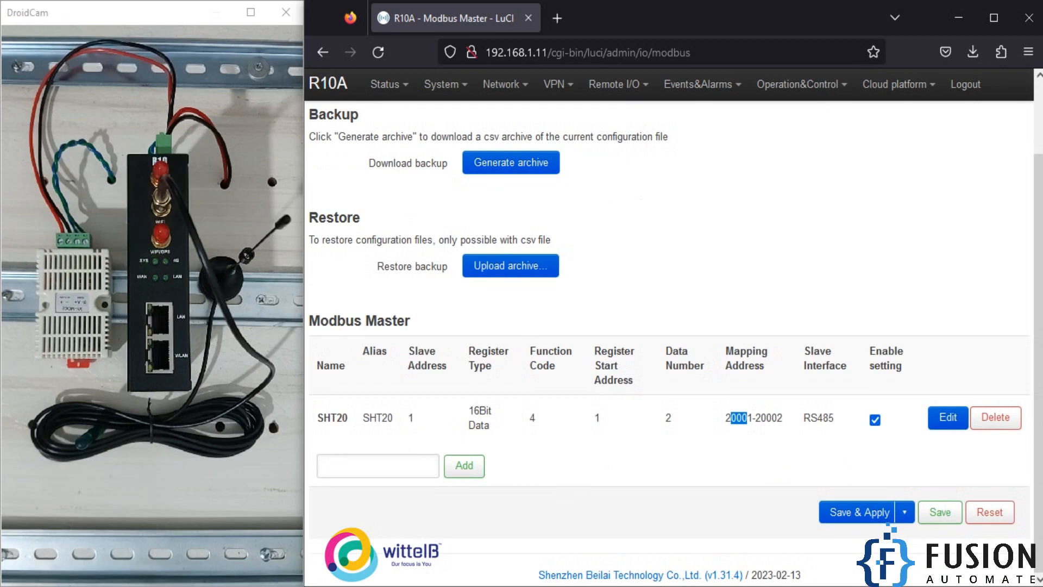
# Step: Compare the REG20001 and REG20002 flags in the MQTT payload with the Modbus Master mapping address
pyautogui.hotkey('alt', 'Tab')
pyautogui.click(473, 346)
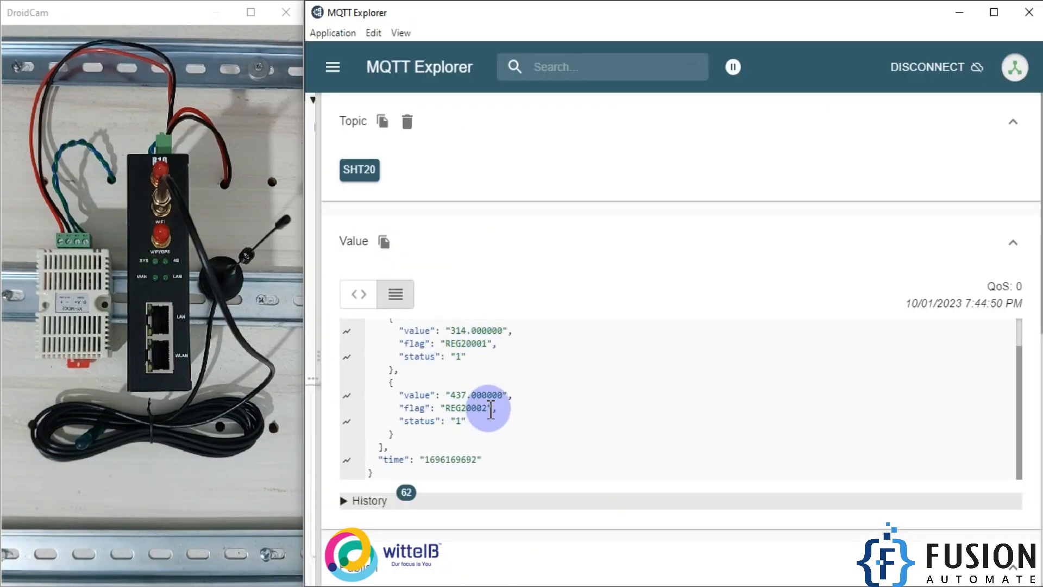
pyautogui.moveTo(446, 343); pyautogui.dragTo(465, 343)
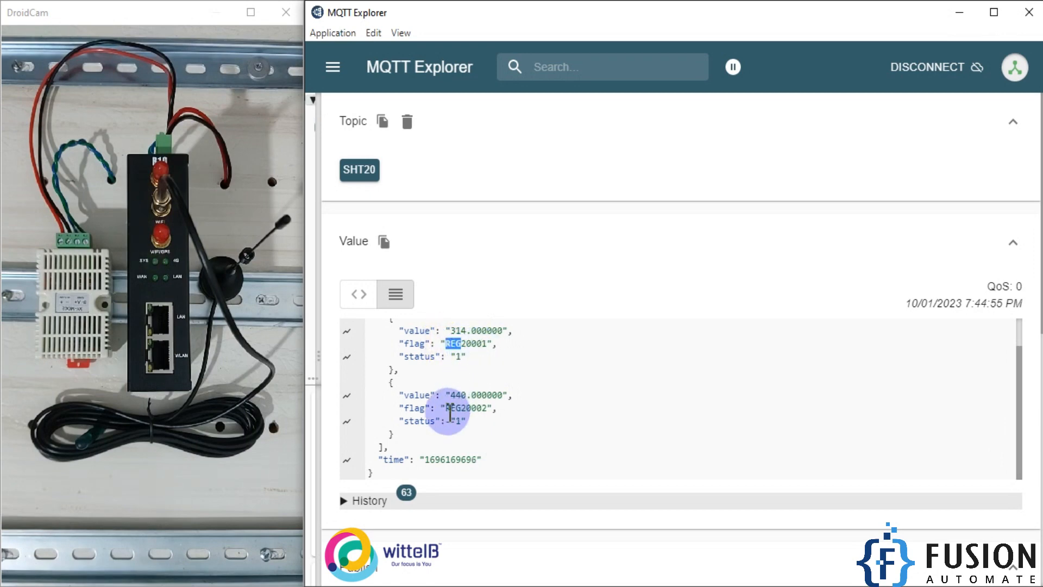
pyautogui.moveTo(444, 408); pyautogui.dragTo(466, 409)
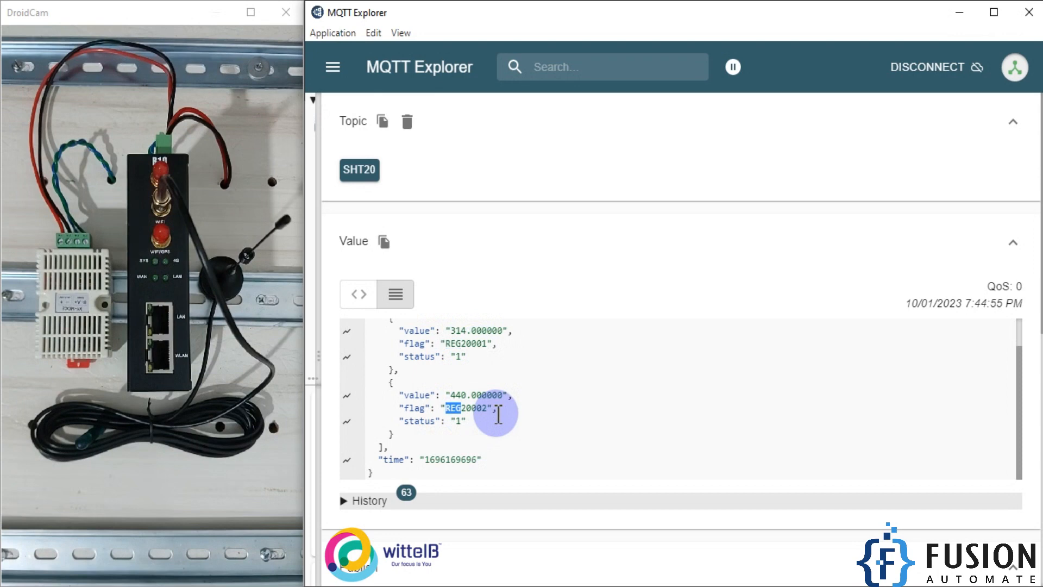
pyautogui.click(957, 17)
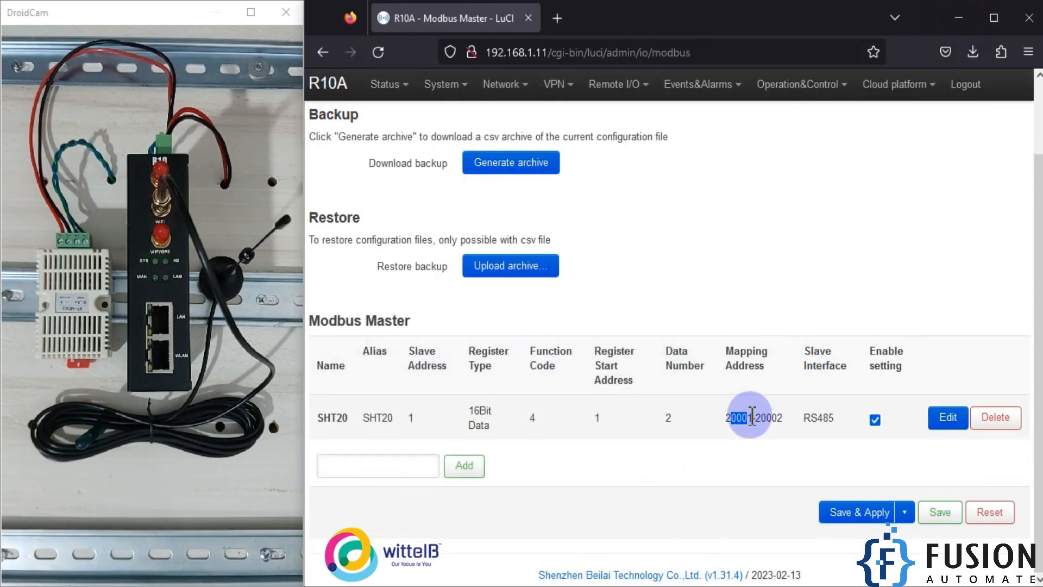
pyautogui.click(383, 582)
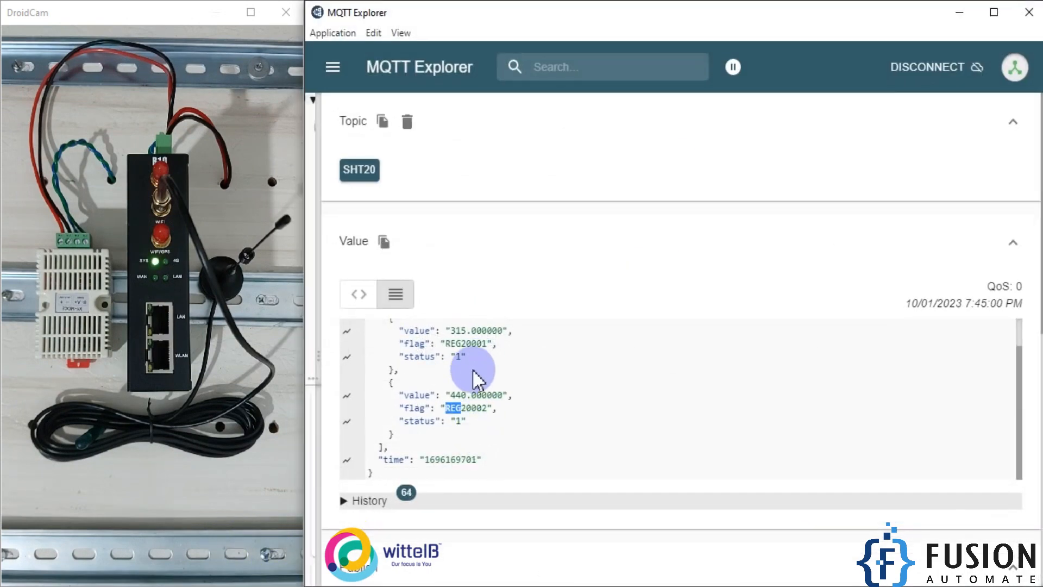
pyautogui.click(448, 410)
pyautogui.moveTo(492, 408); pyautogui.dragTo(461, 409)
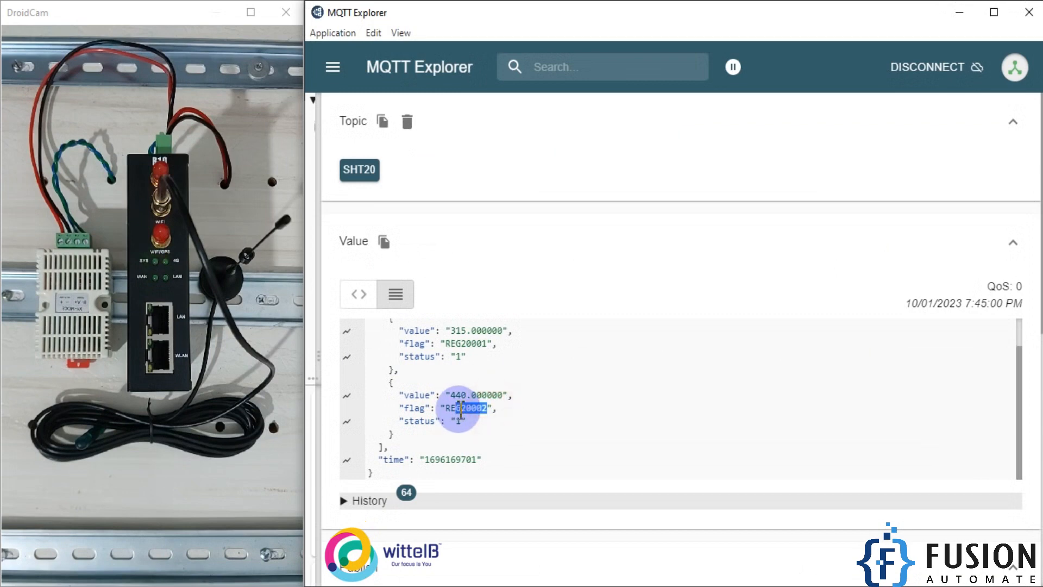
pyautogui.moveTo(461, 343); pyautogui.dragTo(487, 359)
pyautogui.click(496, 358)
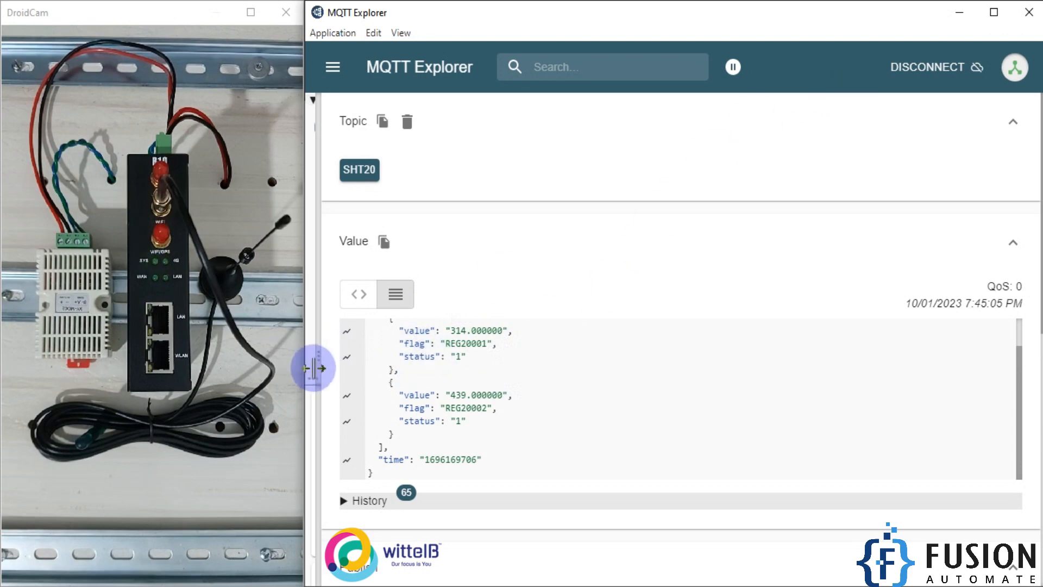
# Step: View the SHT20 temperature and humidity charts in MQTT Explorer and minimise its window
pyautogui.moveTo(314, 368); pyautogui.dragTo(989, 356)
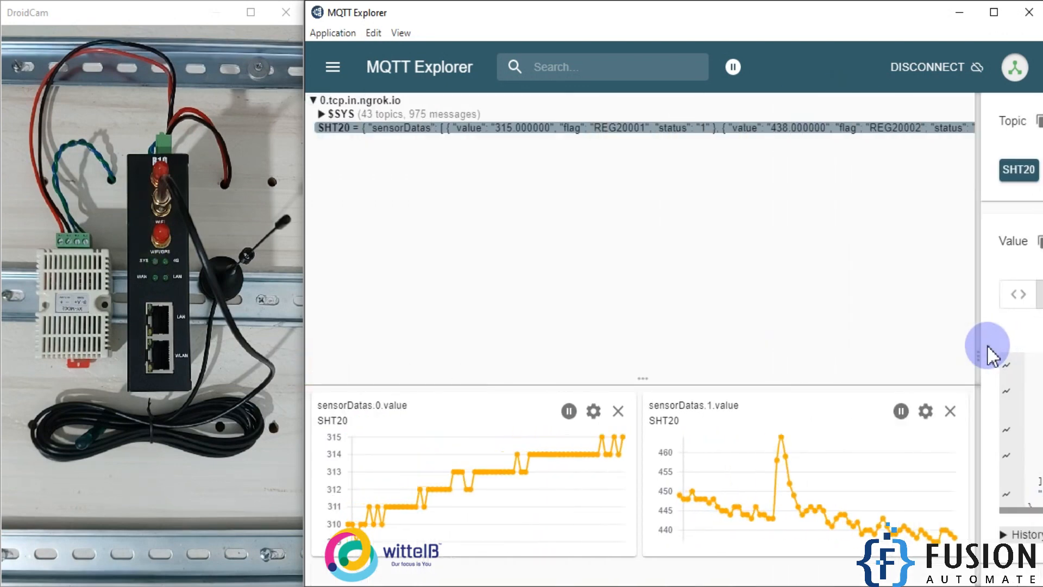
pyautogui.click(993, 13)
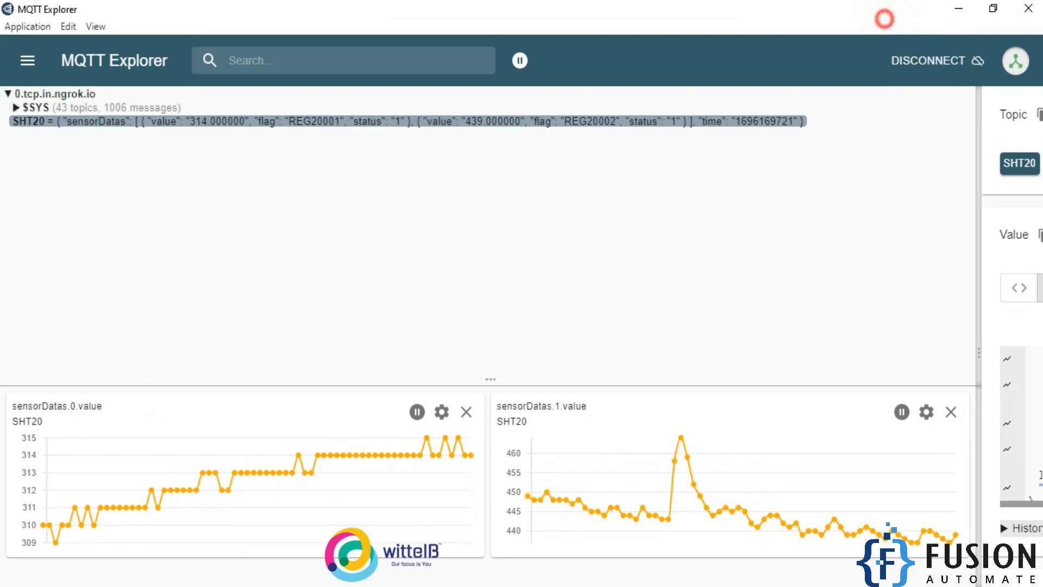
pyautogui.doubleClick(761, 11)
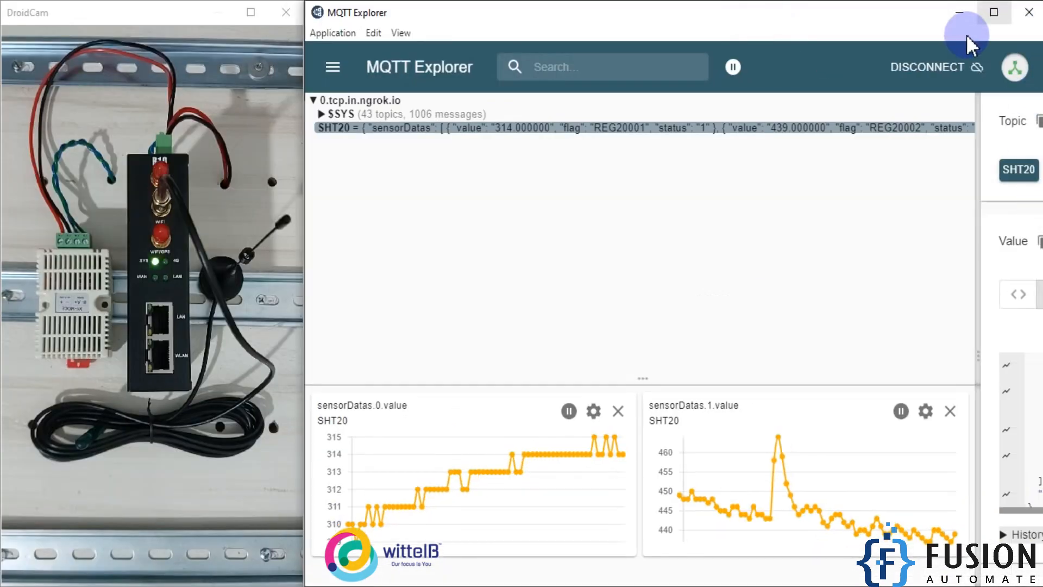
pyautogui.click(962, 13)
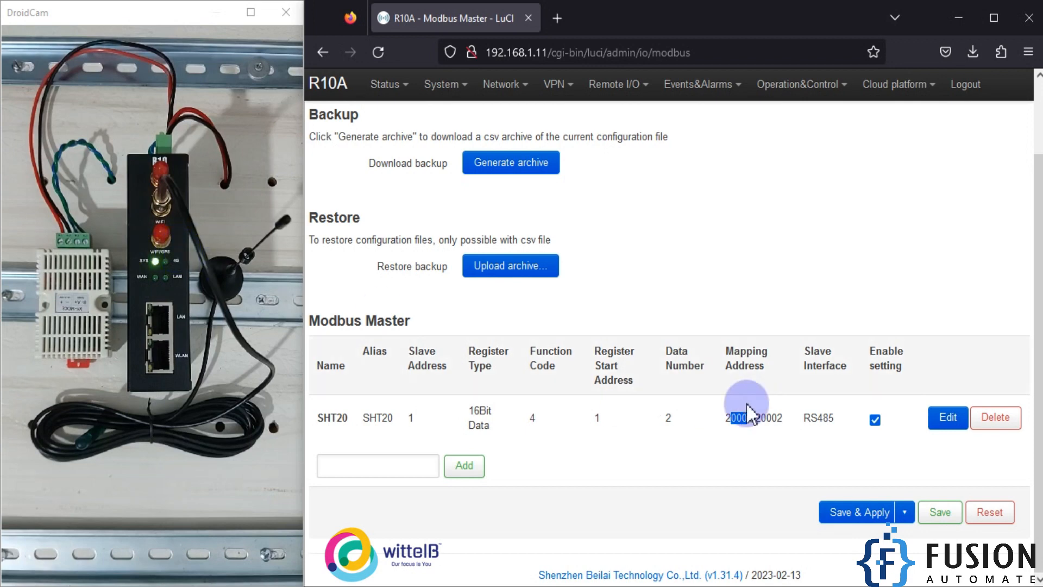
# Step: Open the Personal Cloud connection's settings from the Custom Cloud page
pyautogui.moveTo(896, 84)
pyautogui.click(894, 117)
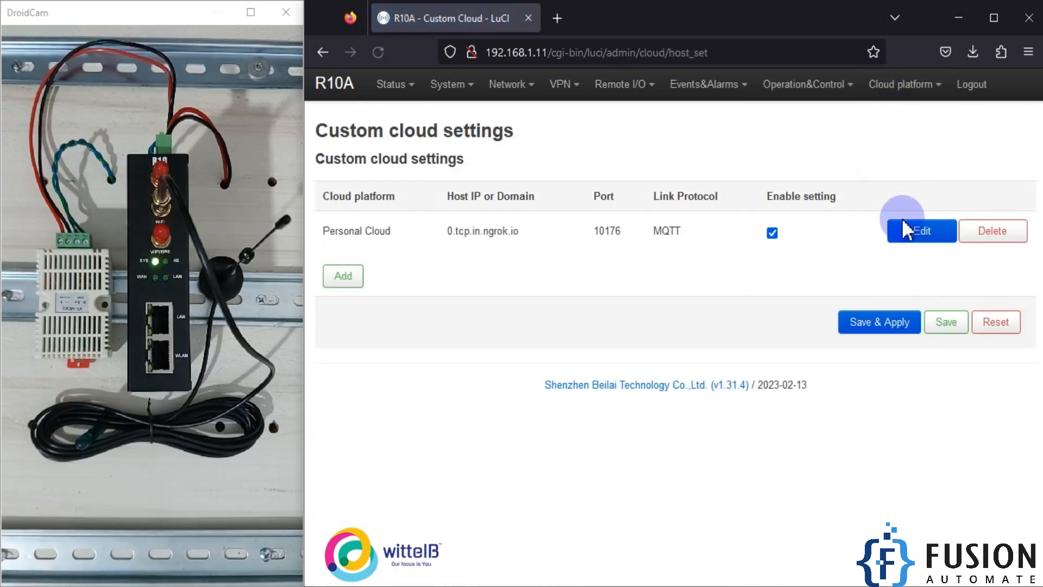
pyautogui.click(916, 243)
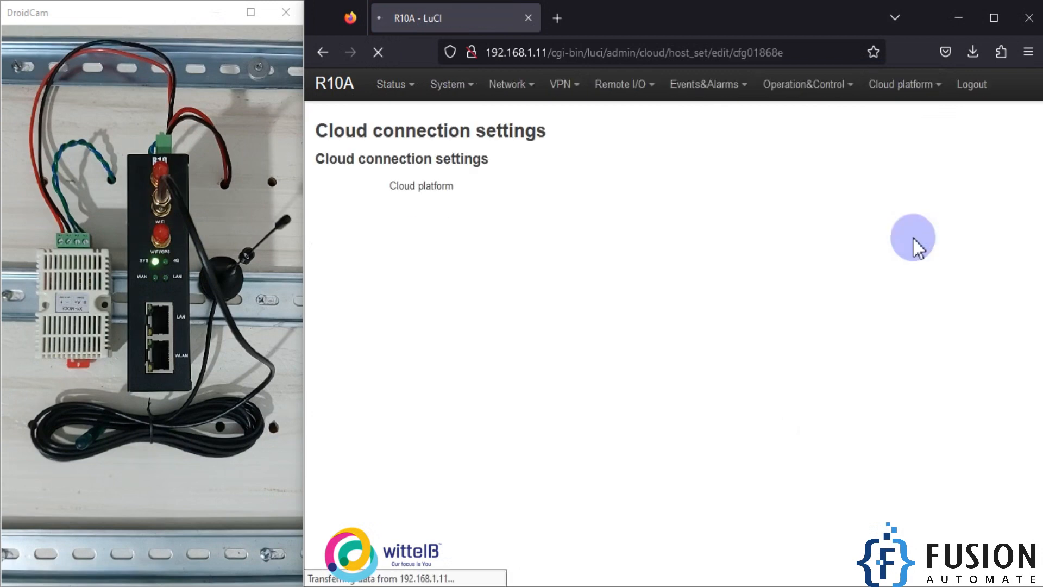
# Step: Examine the publish period setting and return to the Custom Cloud overview
pyautogui.scroll(-6, 582, 423)
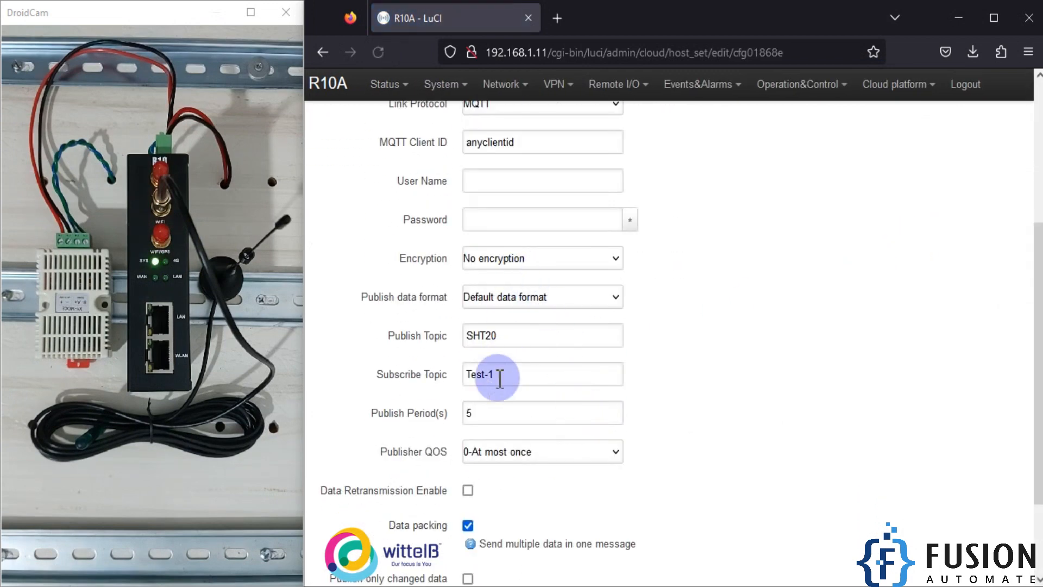
pyautogui.scroll(-2, 501, 365)
pyautogui.doubleClick(418, 331)
pyautogui.click(415, 329)
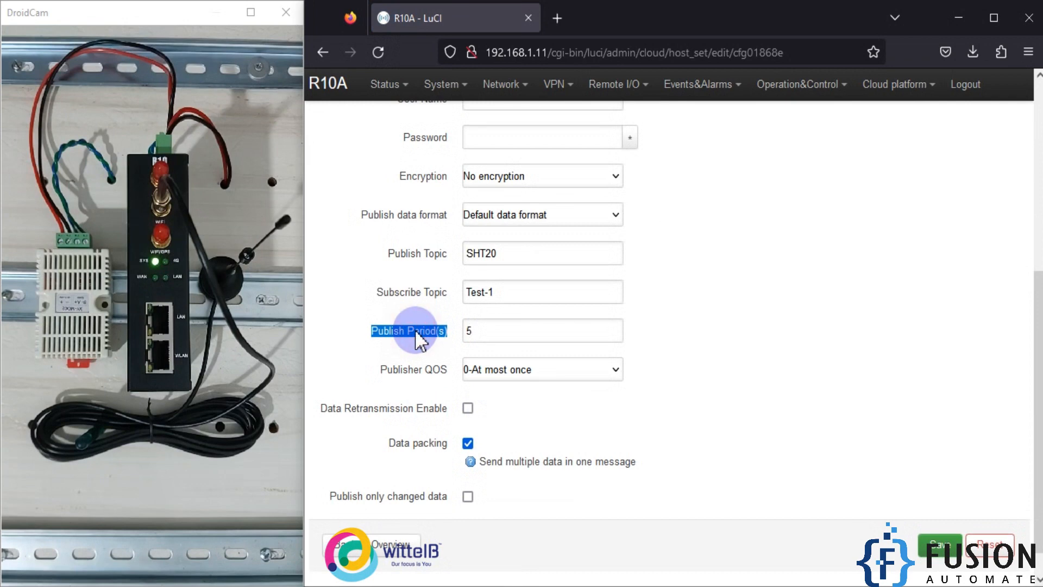
pyautogui.click(427, 334)
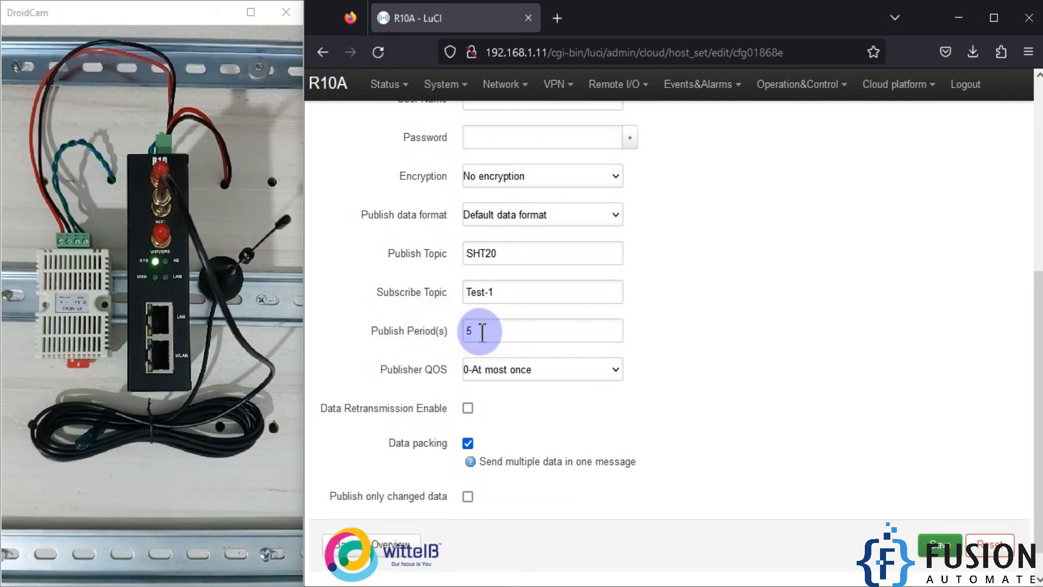
pyautogui.click(402, 367)
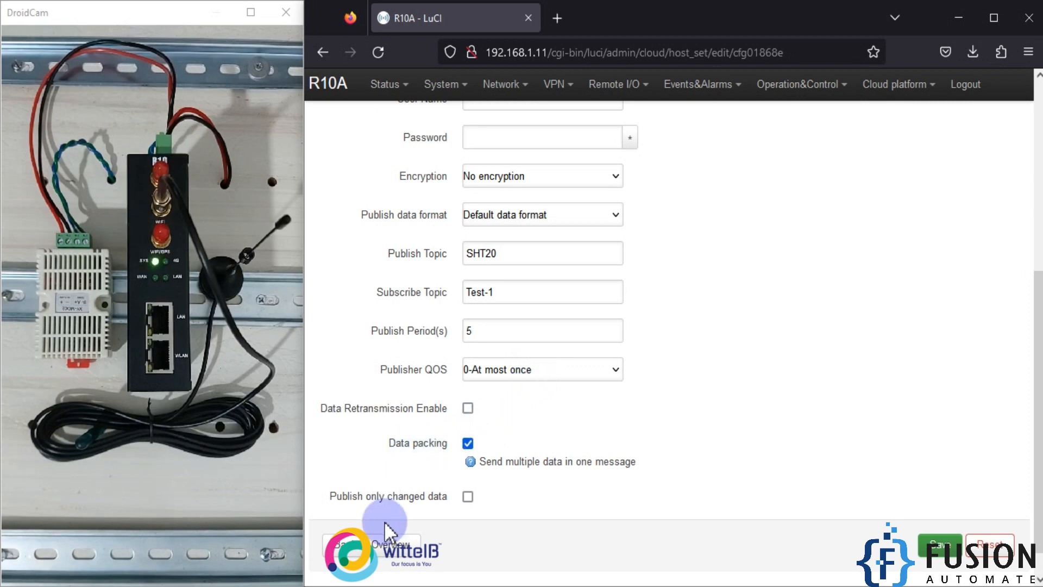
pyautogui.click(340, 543)
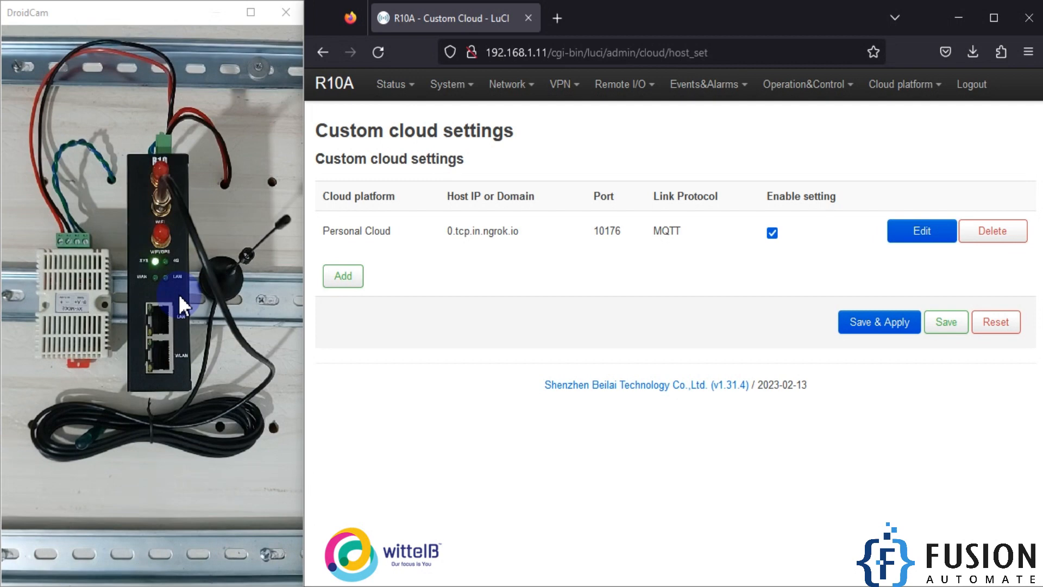
# Step: Switch to MQTT Explorer and then open the R10A Modbus to MQTT diagram image
pyautogui.click(268, 586)
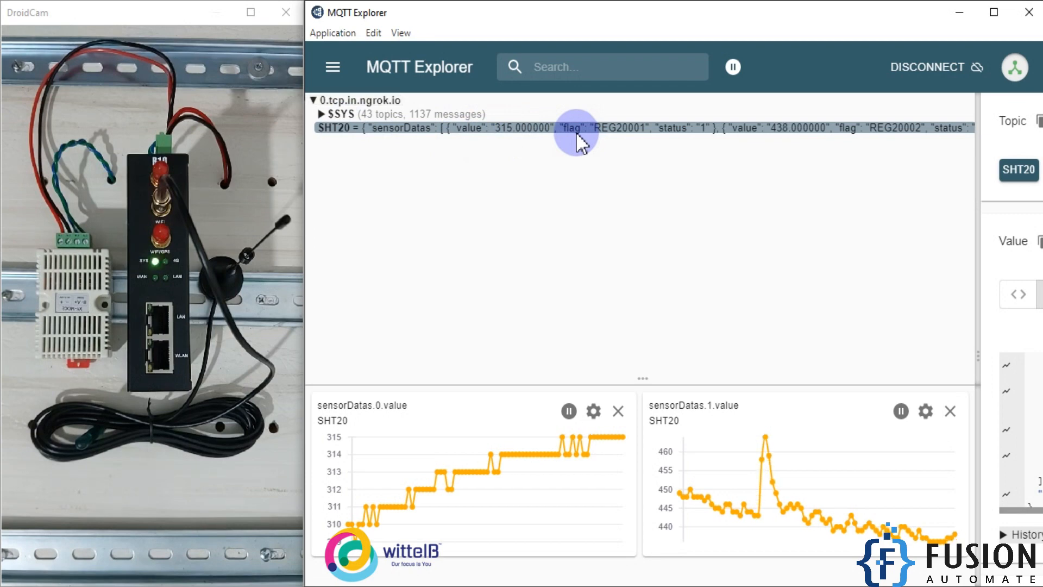
pyautogui.click(201, 586)
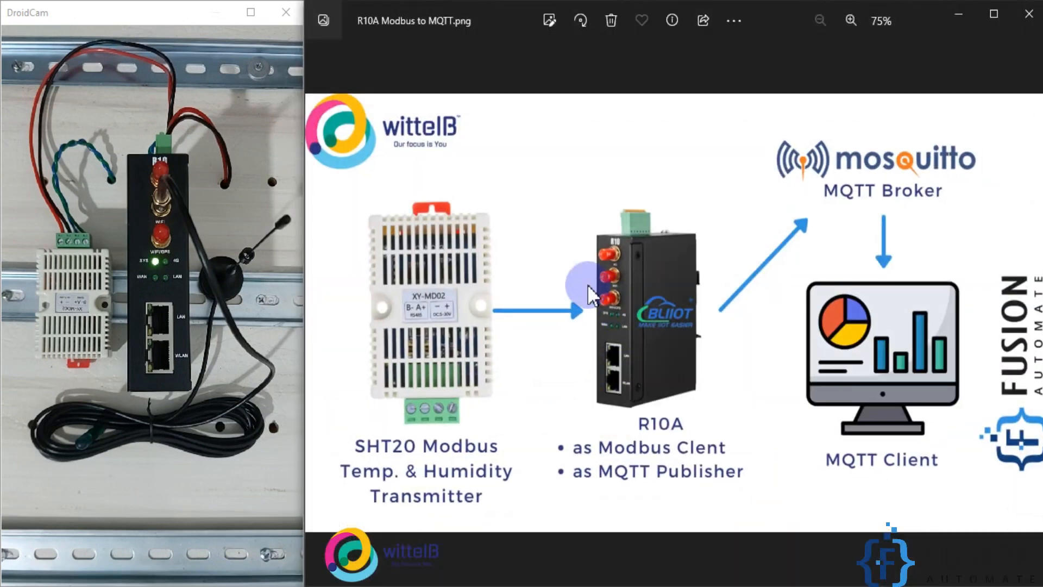